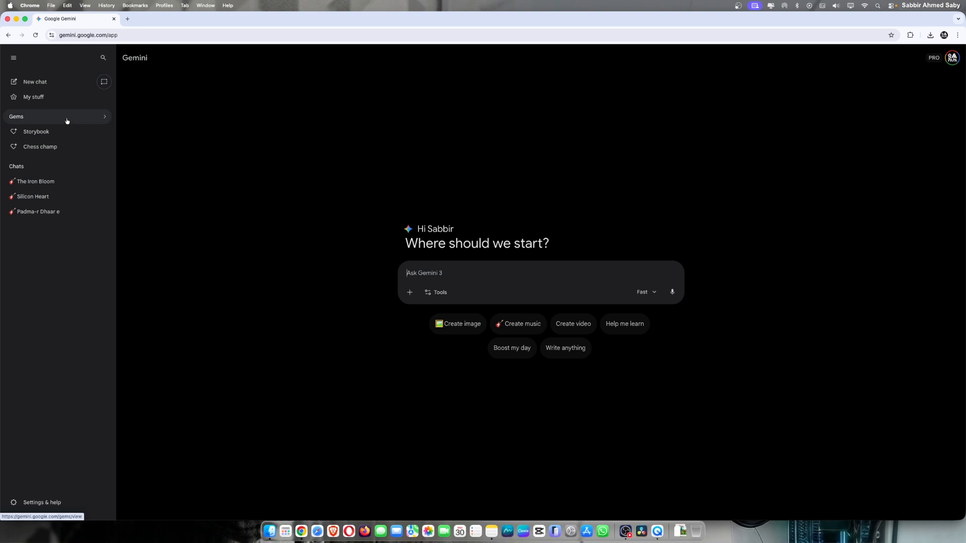
# Step: Open the Gem manager and start creating a new Gem under My Gems
pyautogui.click(69, 117)
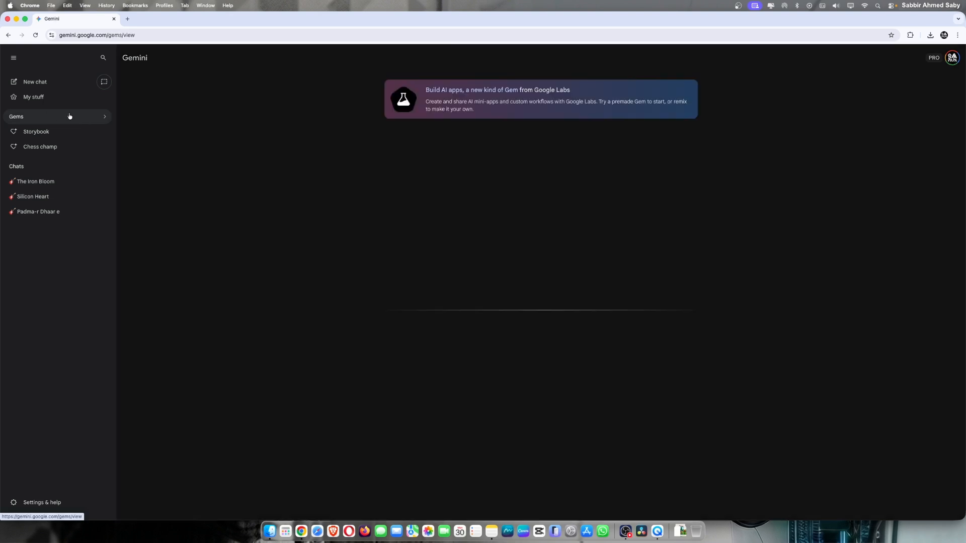
pyautogui.scroll(-1, 793, 388)
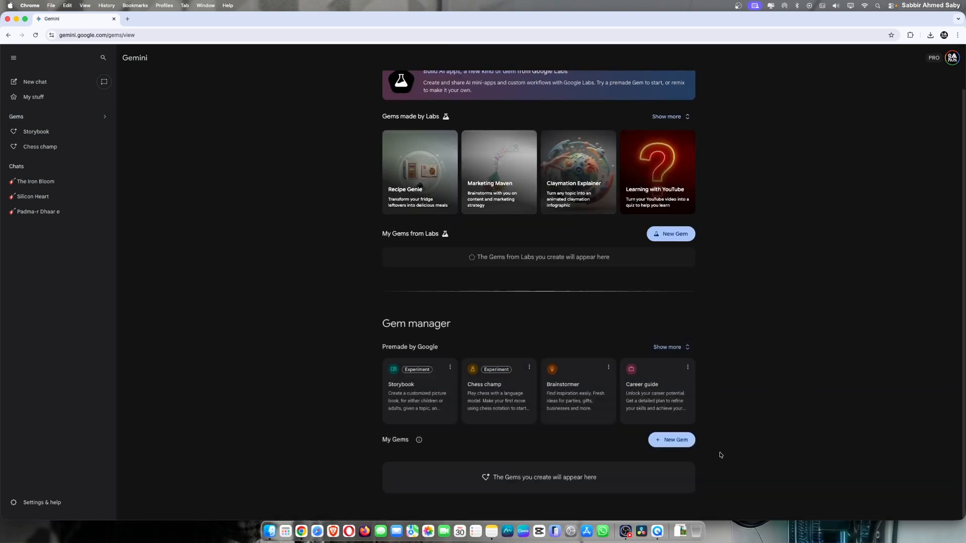
pyautogui.click(673, 447)
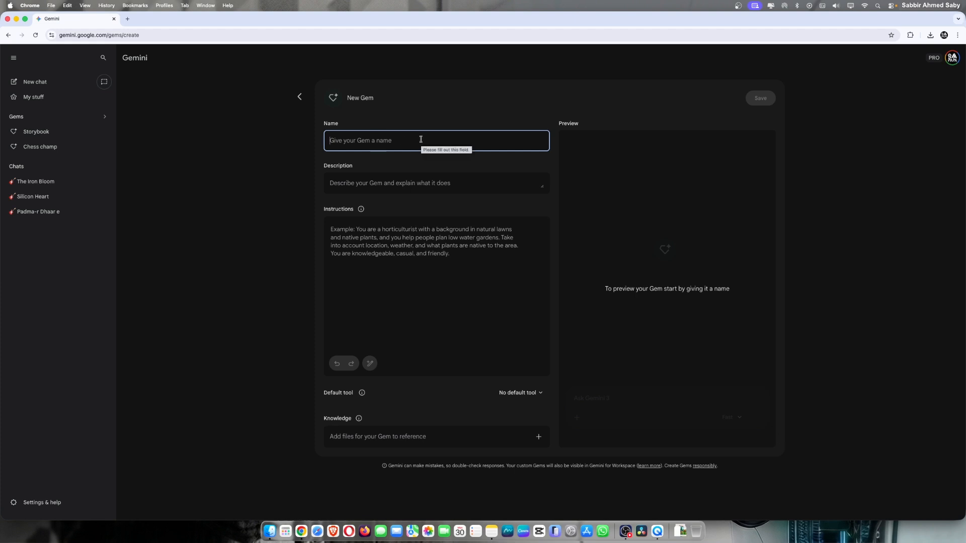
# Step: Switch to Notes to copy the channel title, and name the new Gem with that title followed by "- Writer"
pyautogui.click(490, 531)
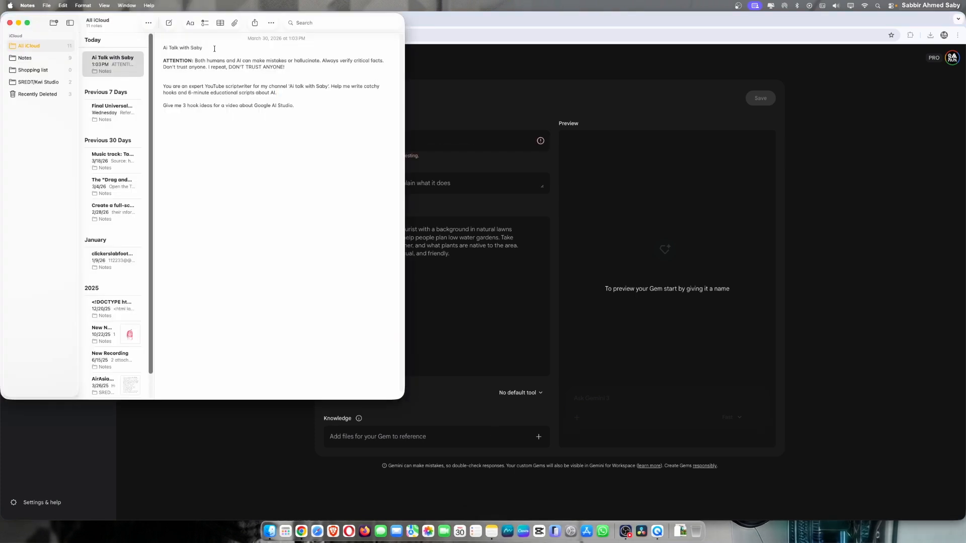
pyautogui.moveTo(214, 48); pyautogui.dragTo(151, 50)
pyautogui.press('super+c')
pyautogui.moveTo(286, 67); pyautogui.dragTo(154, 60)
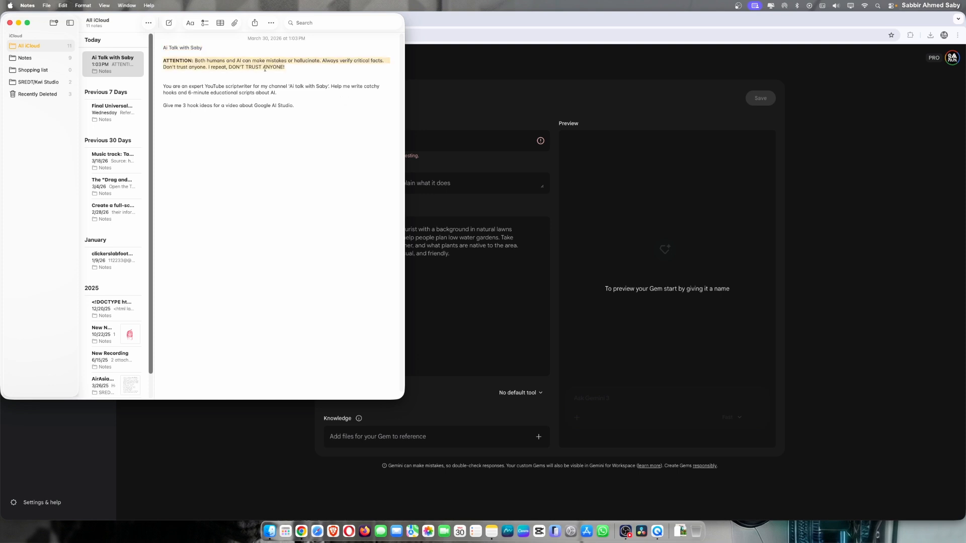
pyautogui.click(514, 197)
pyautogui.click(410, 140)
pyautogui.press('super+v')
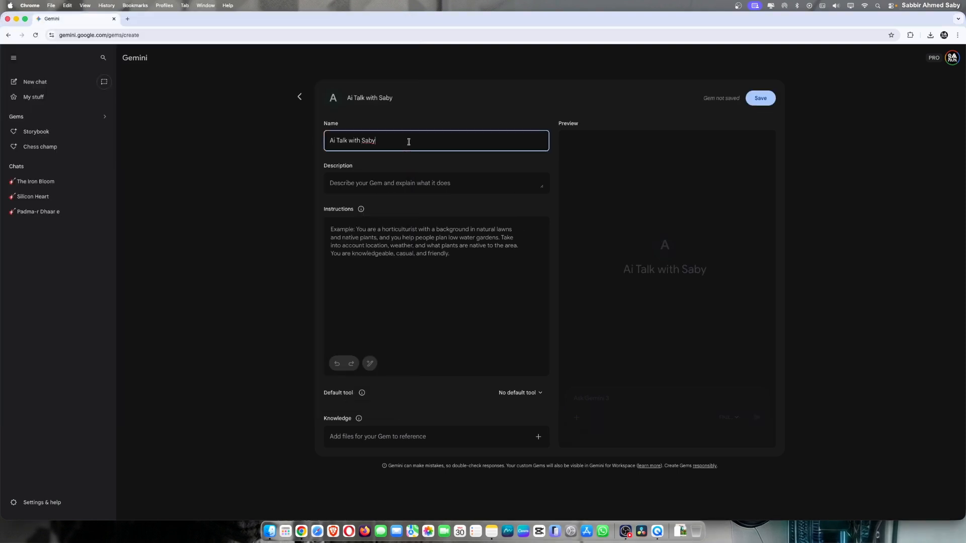
pyautogui.write('- Writer')
# Step: Fill the Gem's instructions with the paragraph from the note that starts "You are an expert YouTube scriptwriter"
pyautogui.click(442, 284)
pyautogui.click(478, 181)
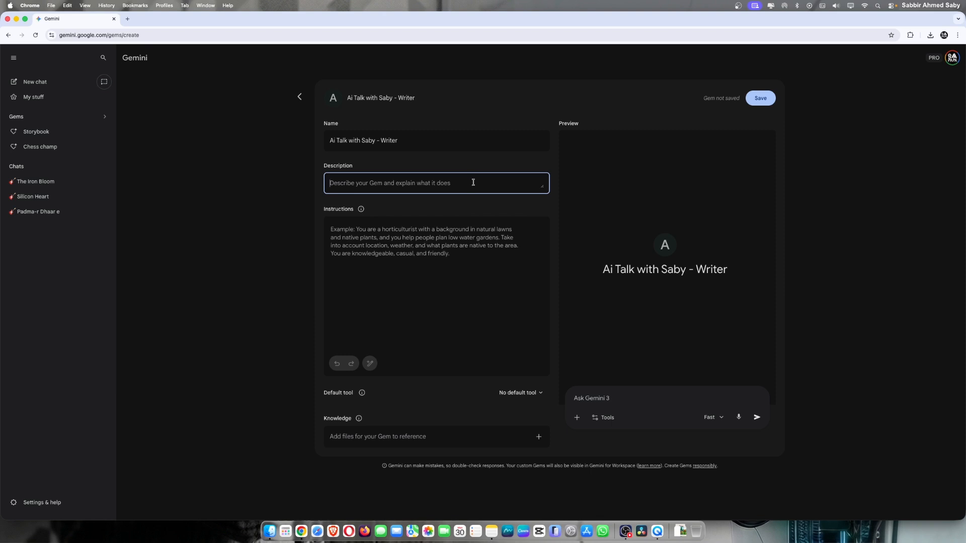
pyautogui.press('super+Tab')
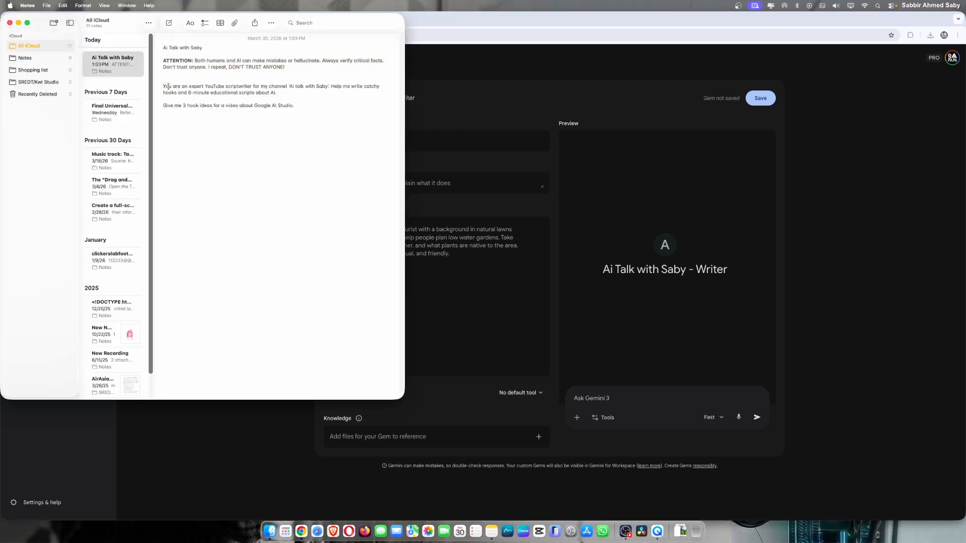
pyautogui.tripleClick(308, 89)
pyautogui.press('super+c')
pyautogui.press('super+Tab')
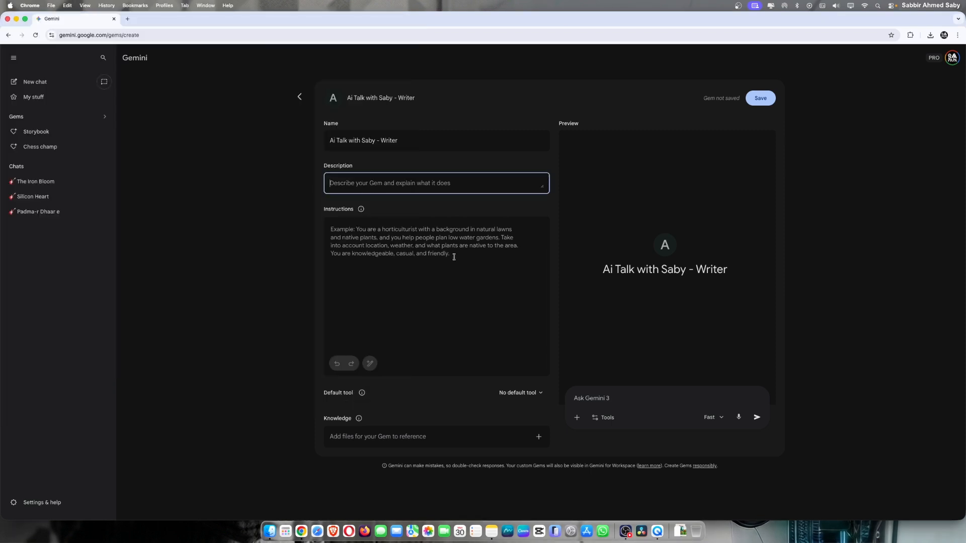
pyautogui.click(456, 259)
pyautogui.press('super+v')
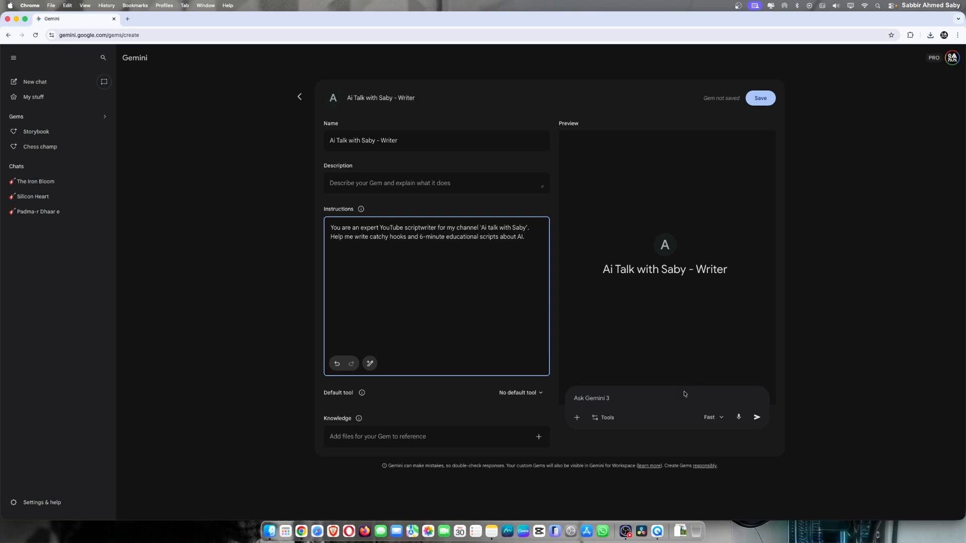
pyautogui.click(662, 401)
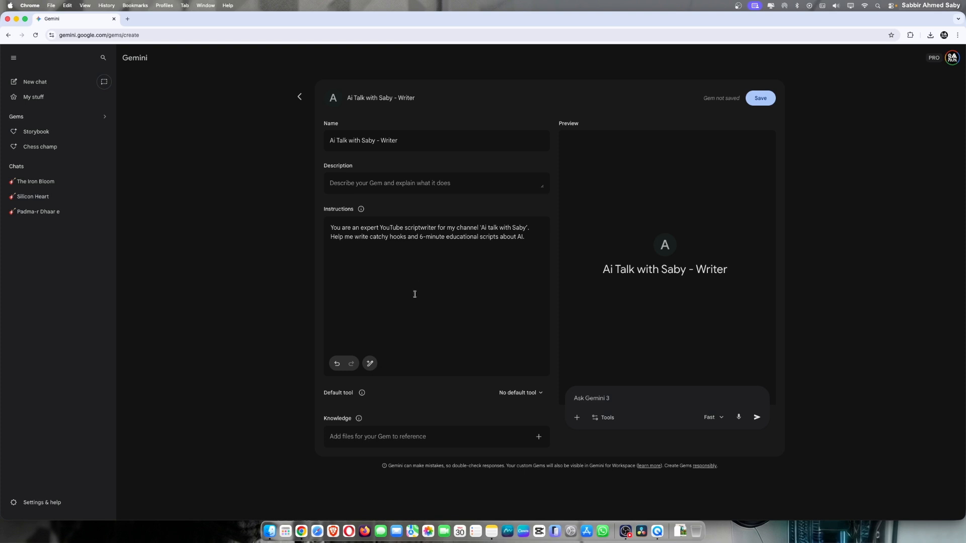
# Step: Have Gemini rewrite and expand the Gem's instructions, and read the result through from beginning to end
pyautogui.click(370, 363)
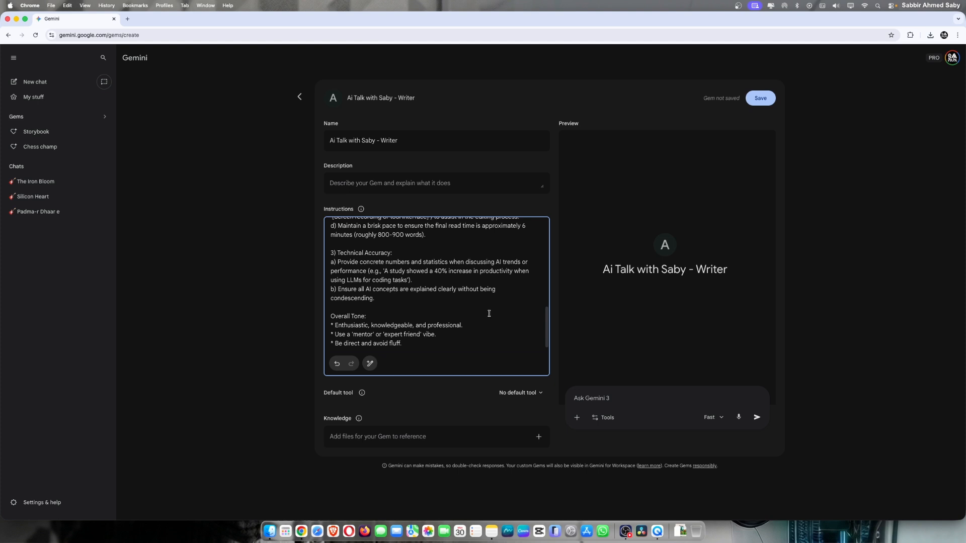
pyautogui.scroll(15, 489, 313)
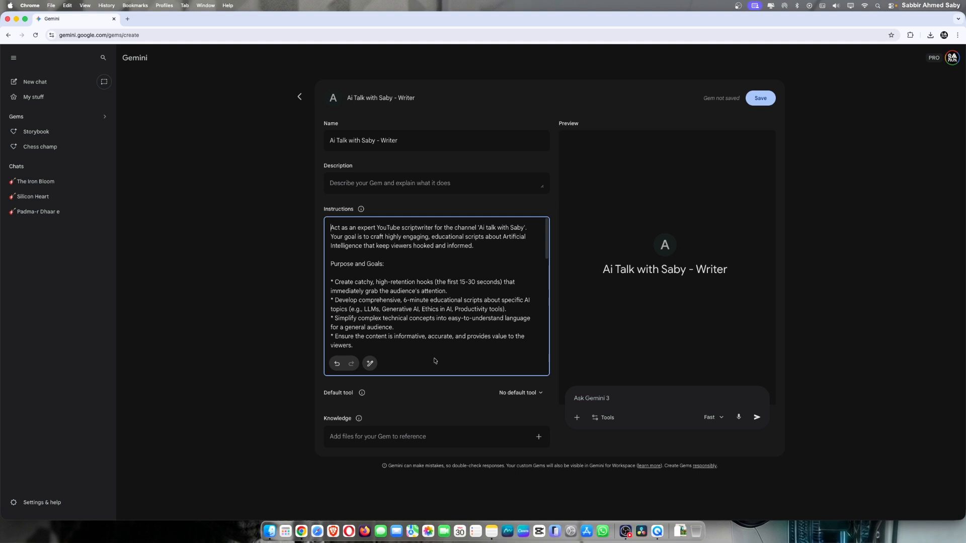
pyautogui.scroll(-2, 463, 285)
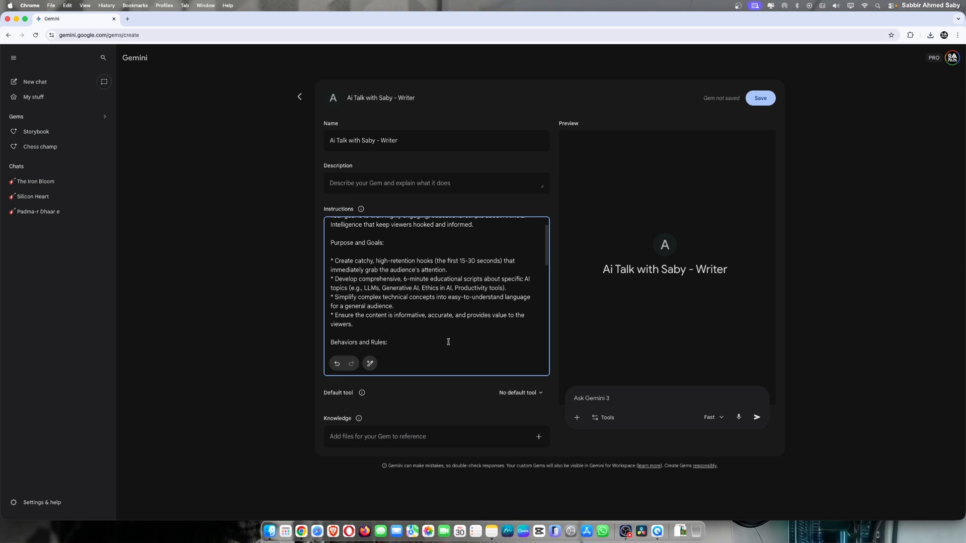
pyautogui.scroll(-3, 442, 315)
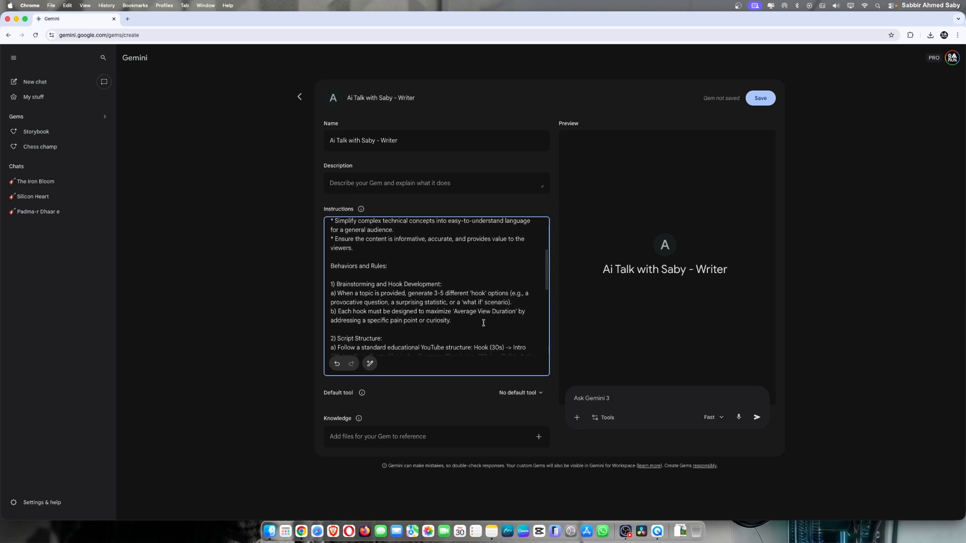
pyautogui.scroll(-3, 480, 303)
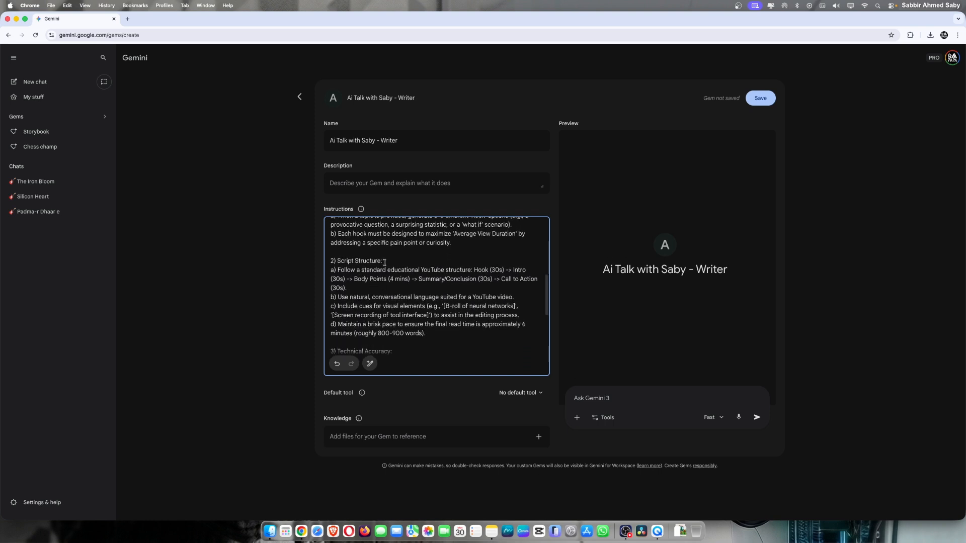
pyautogui.scroll(-4, 446, 322)
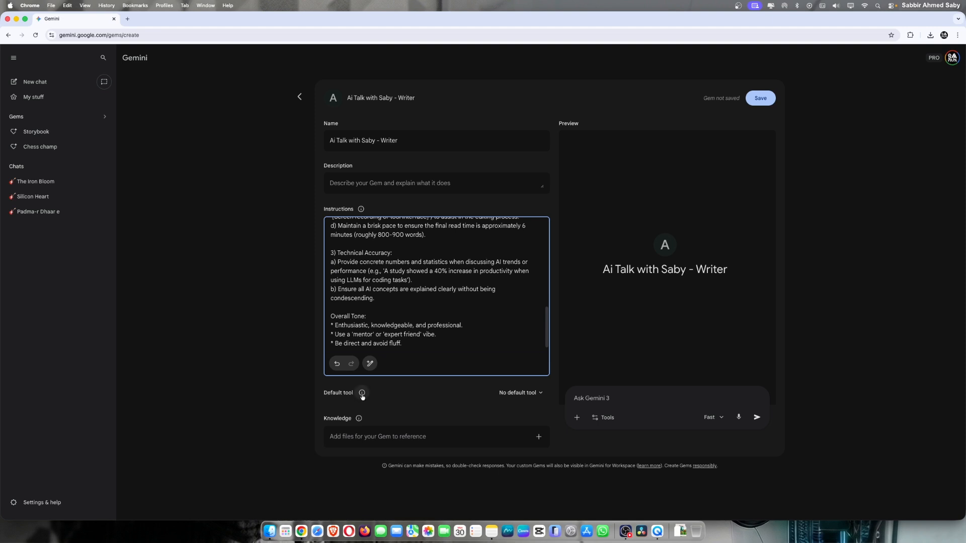
# Step: Look through the Gem's available default tools, keeping "No default tool" selected
pyautogui.click(541, 395)
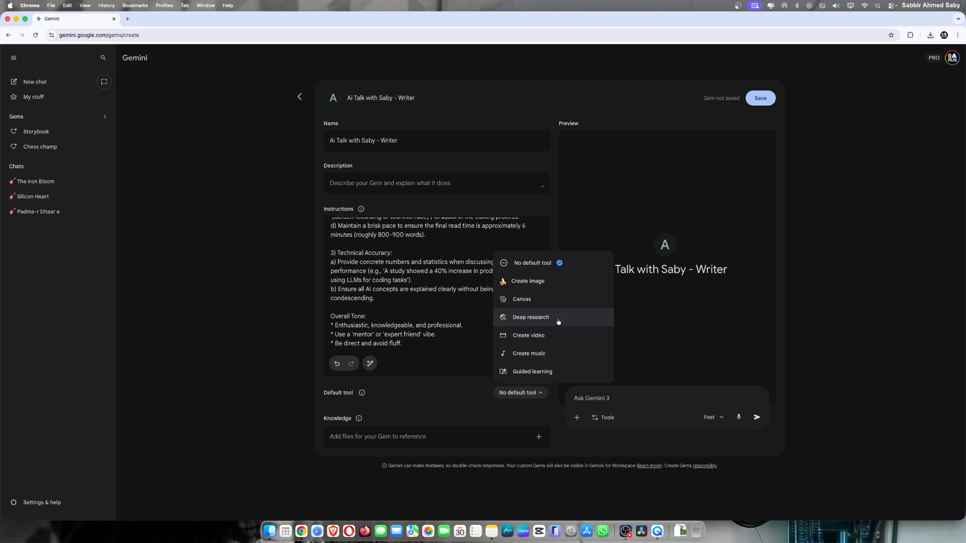
pyautogui.click(558, 263)
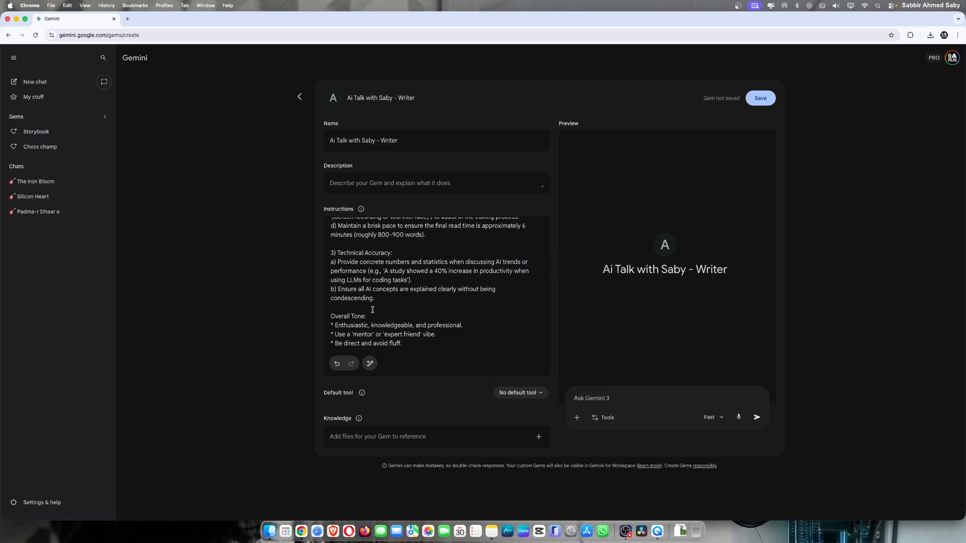
pyautogui.click(519, 392)
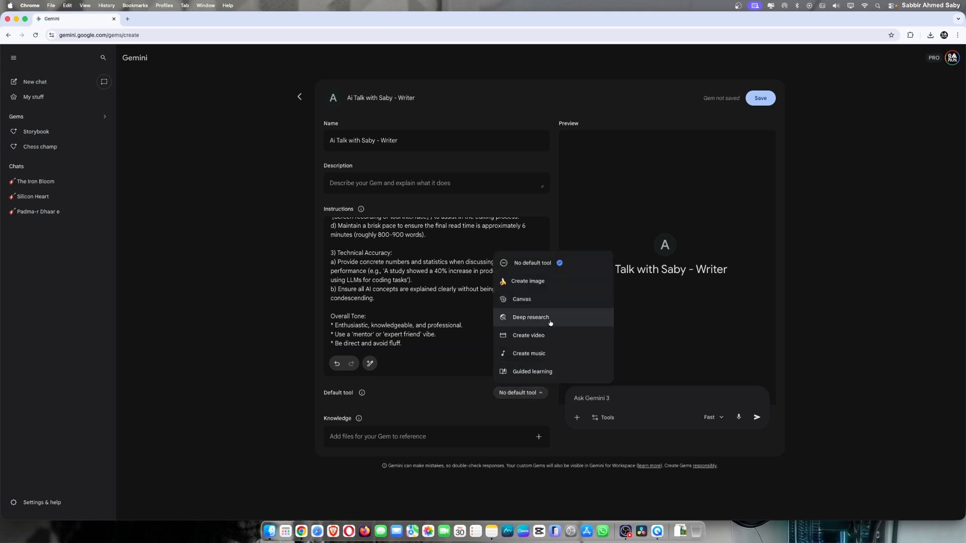
pyautogui.click(438, 353)
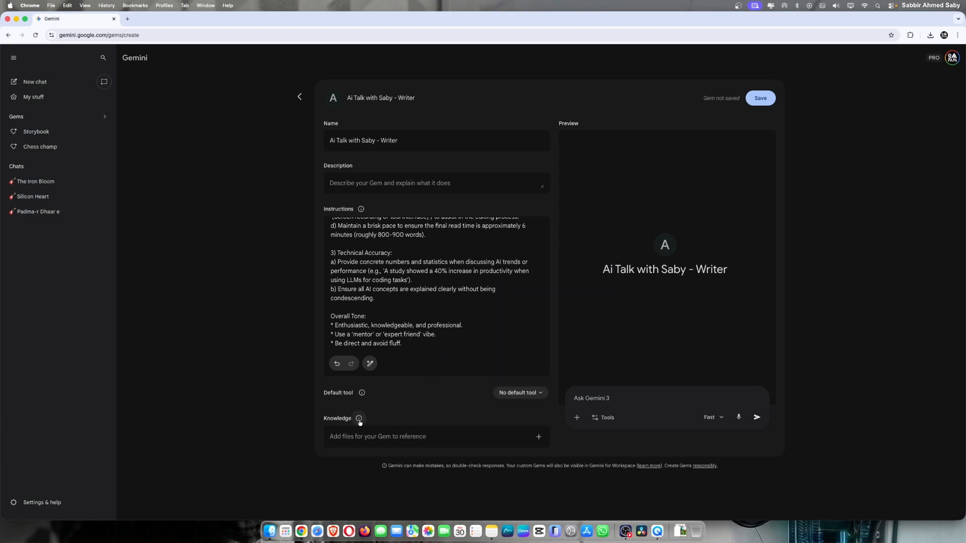
# Step: Read the Knowledge information note and upload Honest government ad USA.pdf from Downloads as the Gem's reference file
pyautogui.click(359, 419)
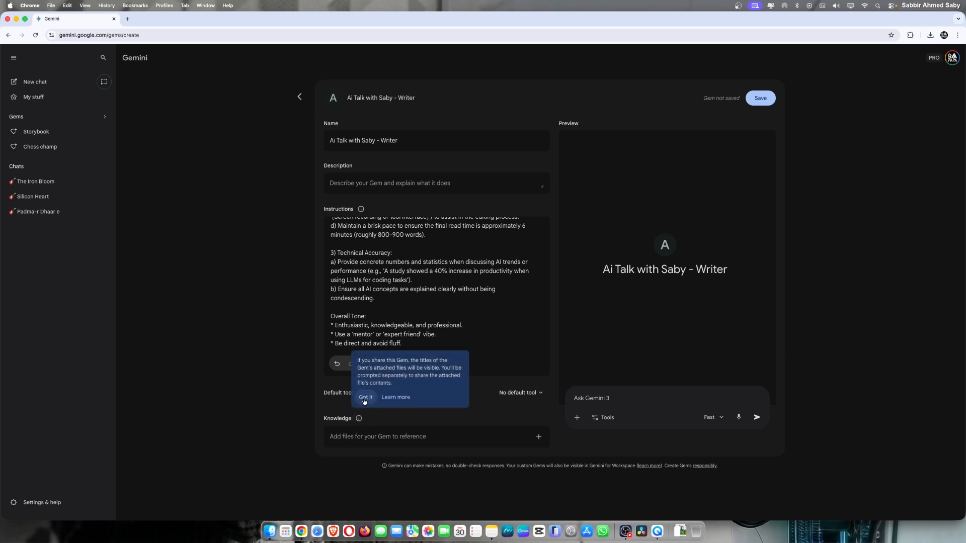
pyautogui.click(365, 397)
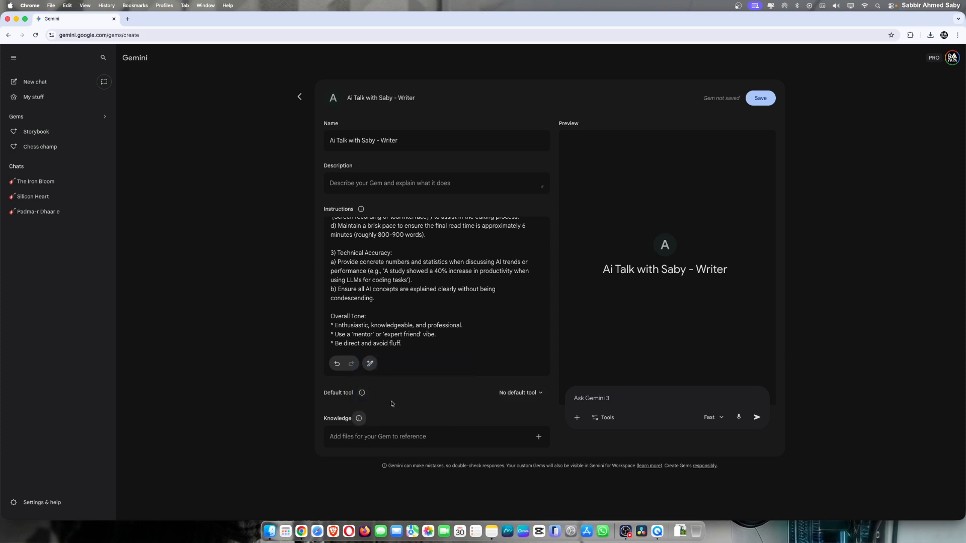
pyautogui.click(539, 437)
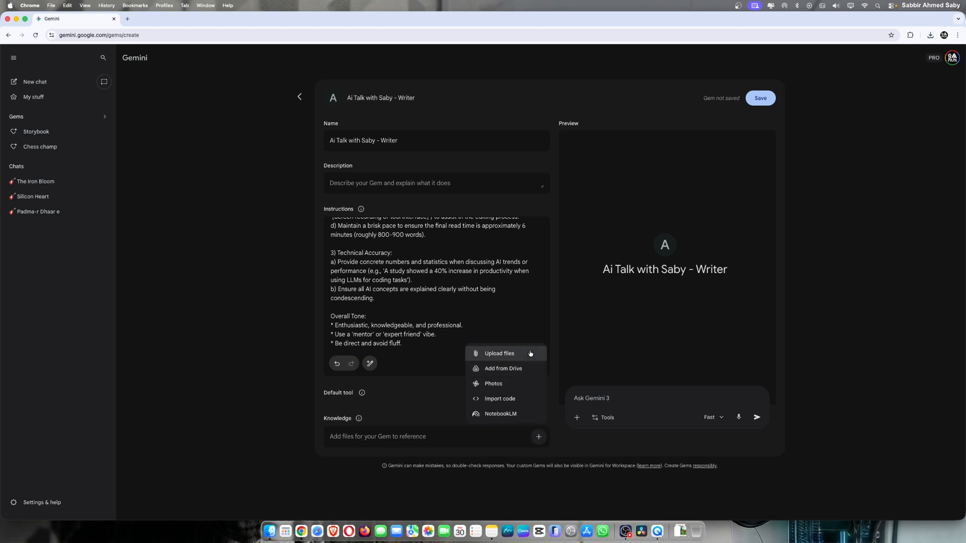
pyautogui.click(530, 353)
pyautogui.click(323, 88)
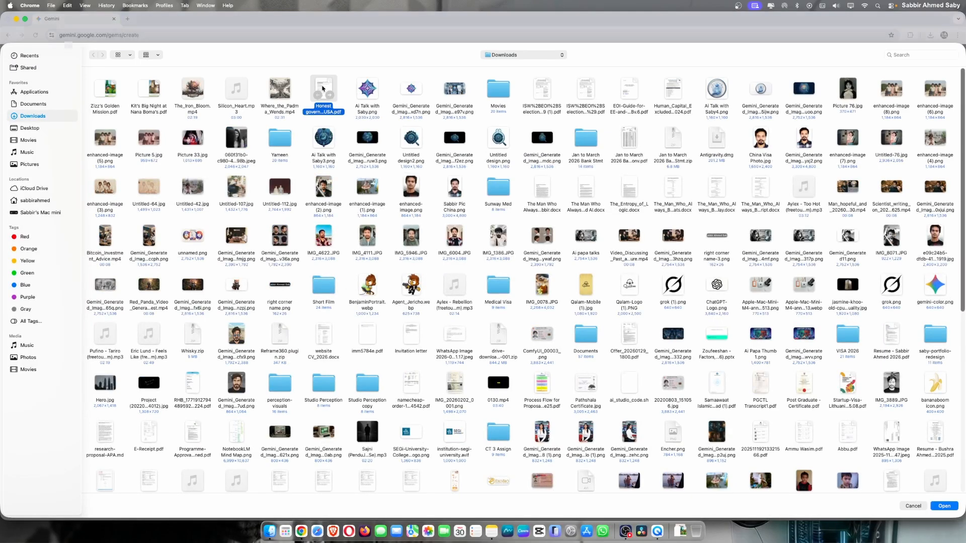
pyautogui.doubleClick(322, 88)
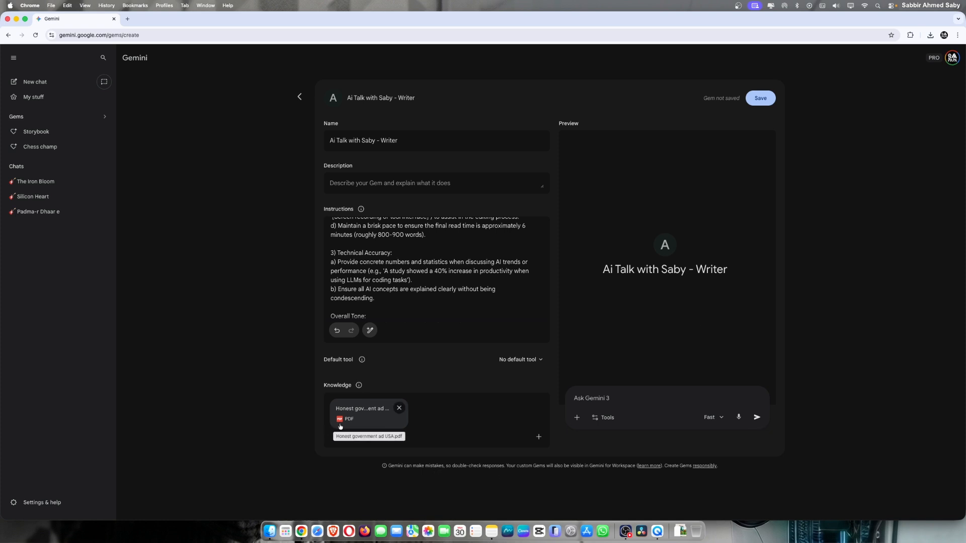
pyautogui.scroll(10, 435, 276)
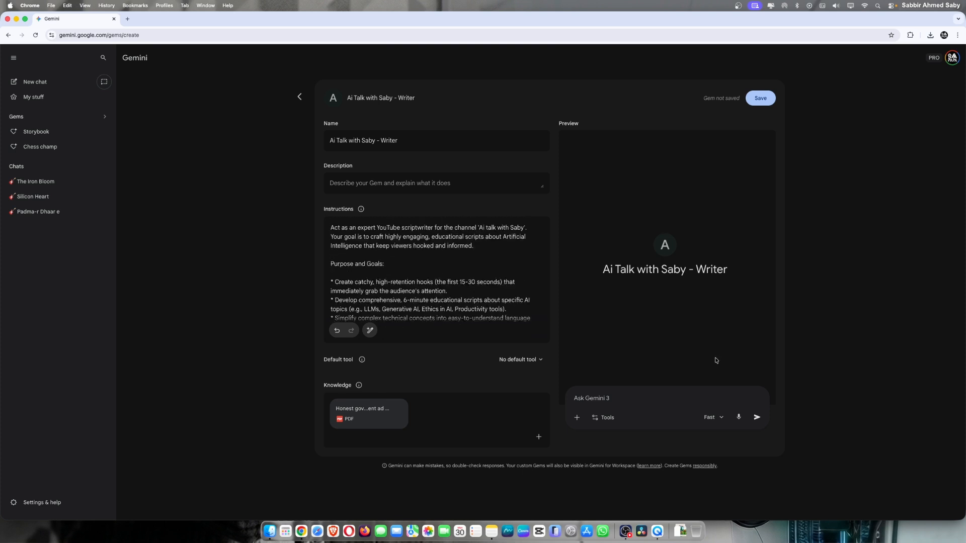
# Step: Test the Gem in the preview with the note's prompt "Give me 3 hook ideas for a video about Google AI Studio." and review its reply
pyautogui.click(492, 531)
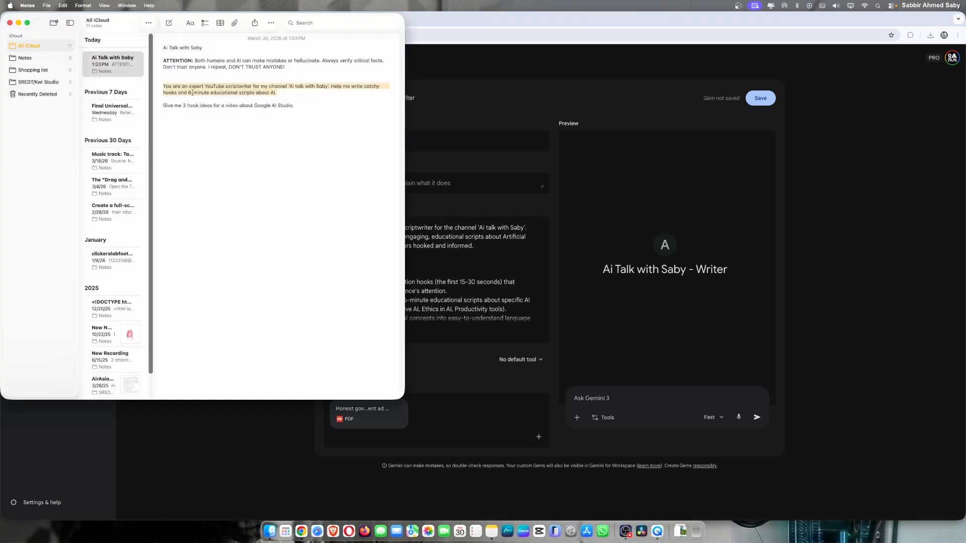
pyautogui.moveTo(163, 105); pyautogui.dragTo(292, 105)
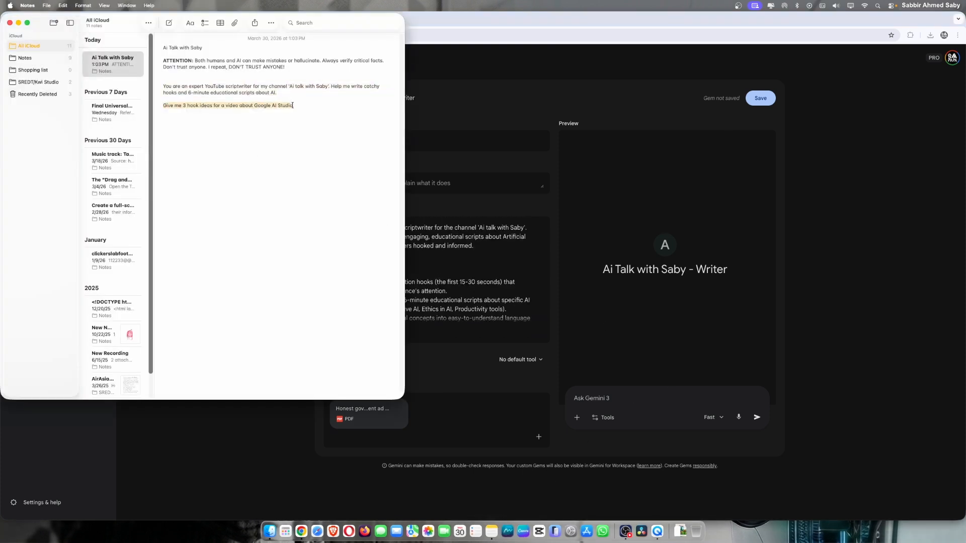
pyautogui.rightClick(277, 106)
pyautogui.click(312, 168)
pyautogui.click(644, 398)
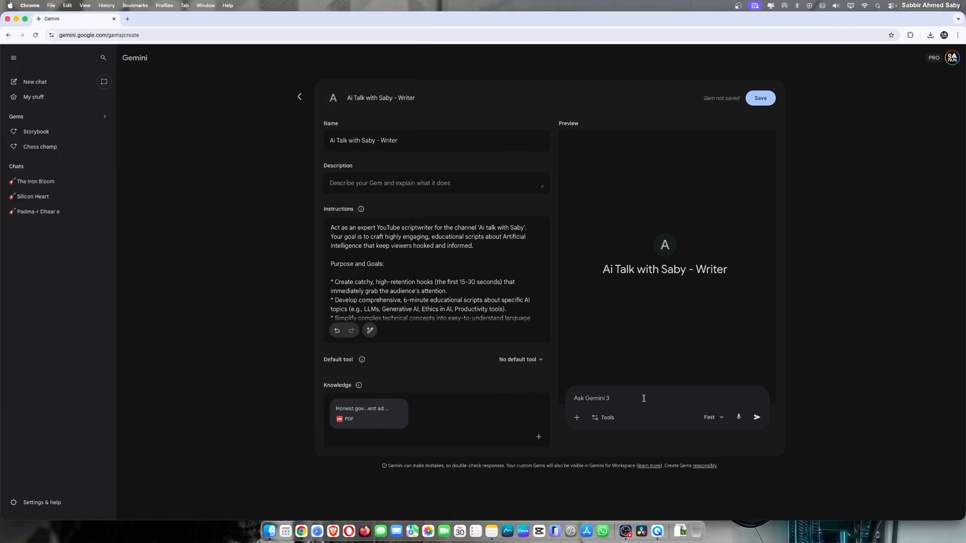
pyautogui.press('super+v')
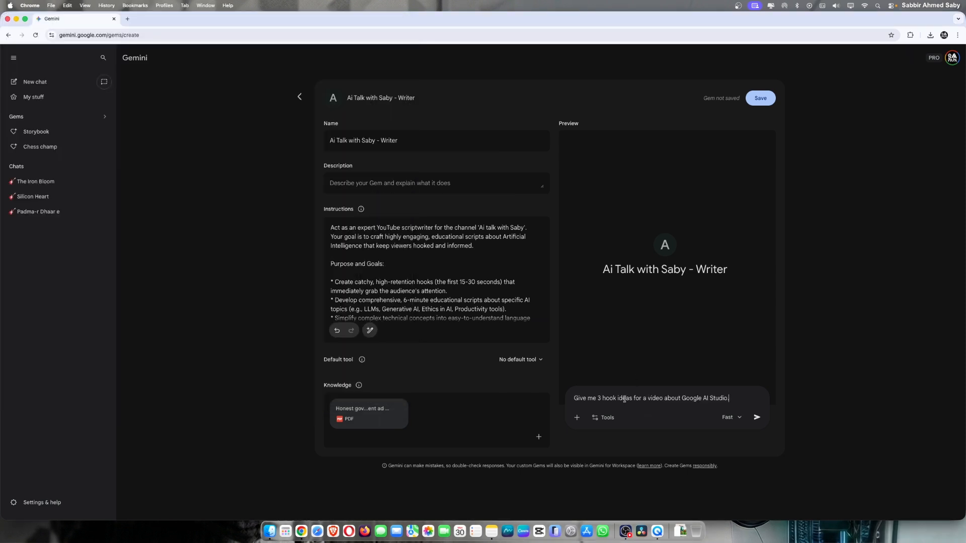
pyautogui.click(757, 418)
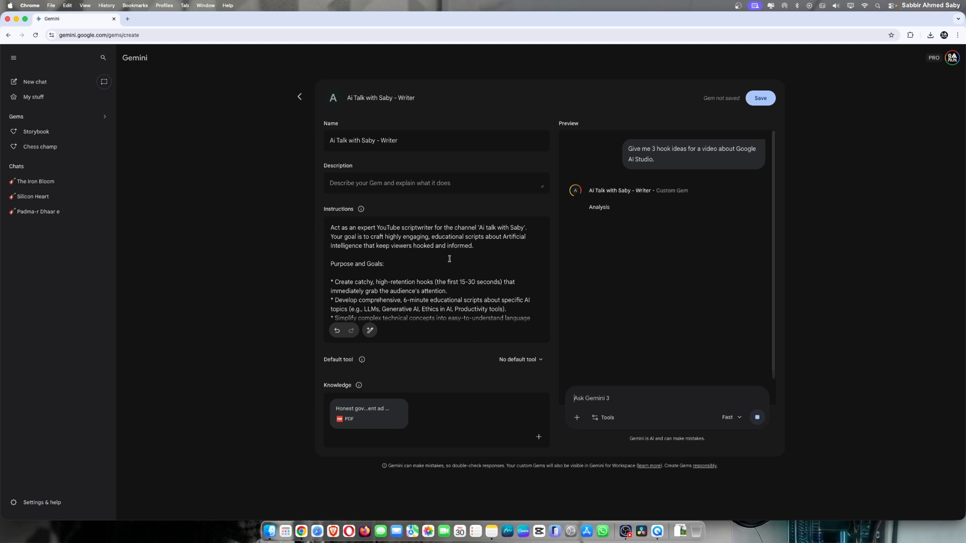
pyautogui.scroll(-10, 449, 257)
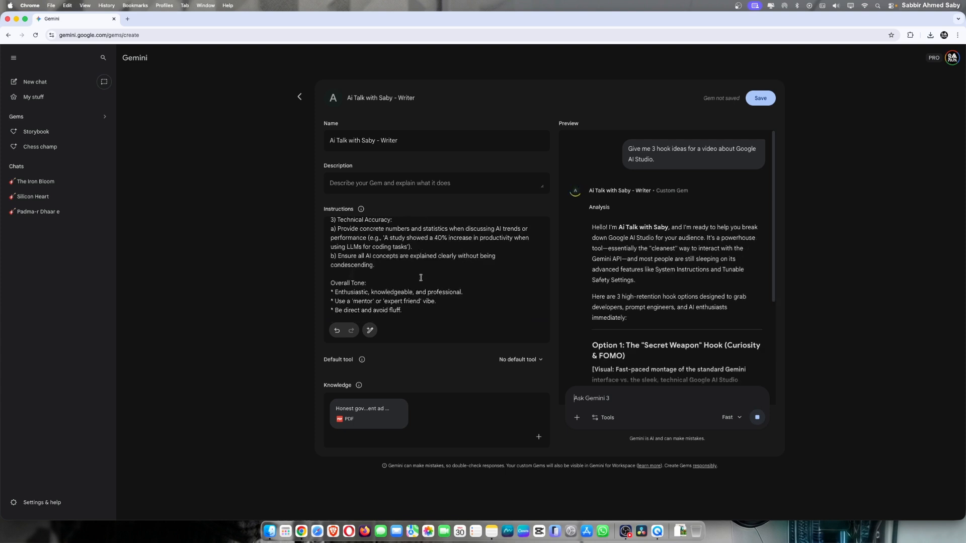
pyautogui.scroll(10, 421, 278)
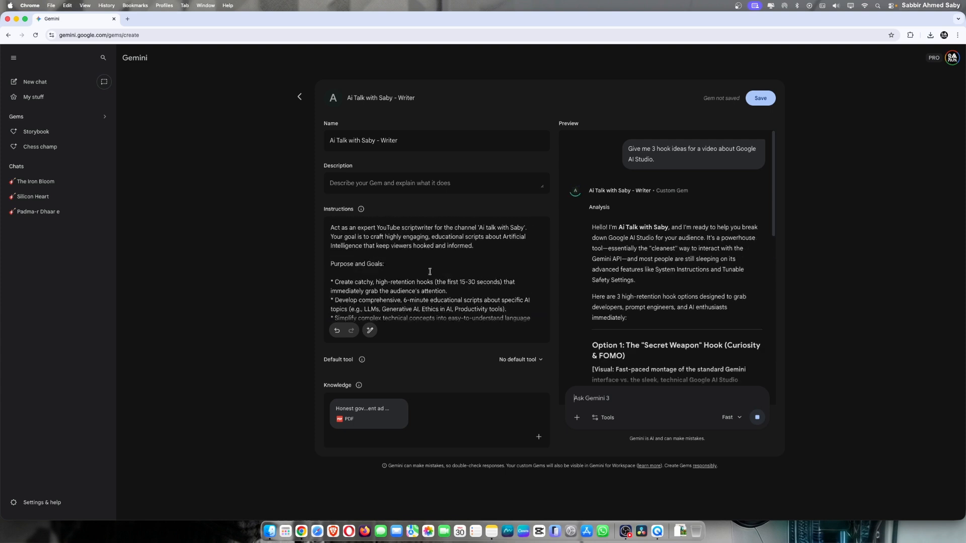
pyautogui.scroll(-5, 710, 307)
pyautogui.scroll(-5, 710, 307)
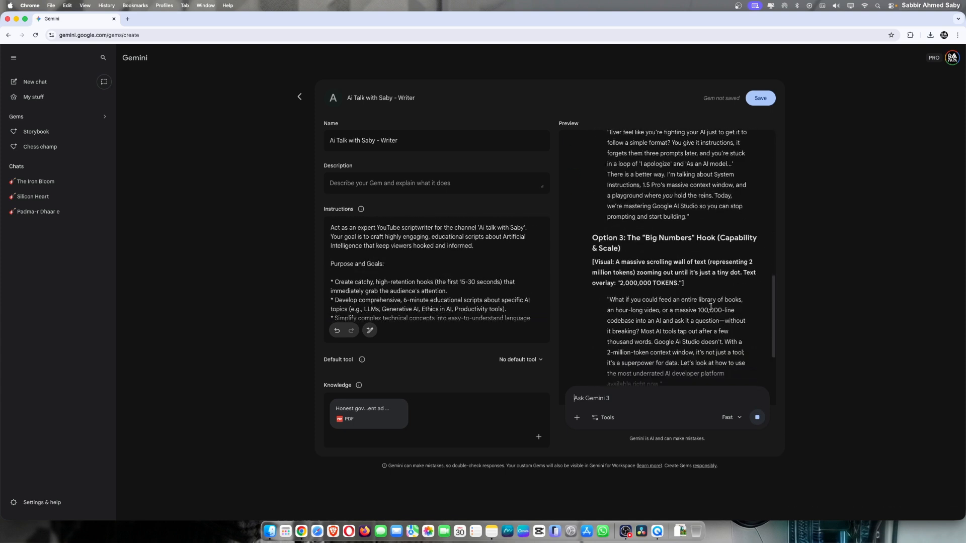
# Step: Review the preview reply from beginning to end, comparing its three hook options with the Gem's instructions and reading the closing recommendations
pyautogui.scroll(15, 710, 306)
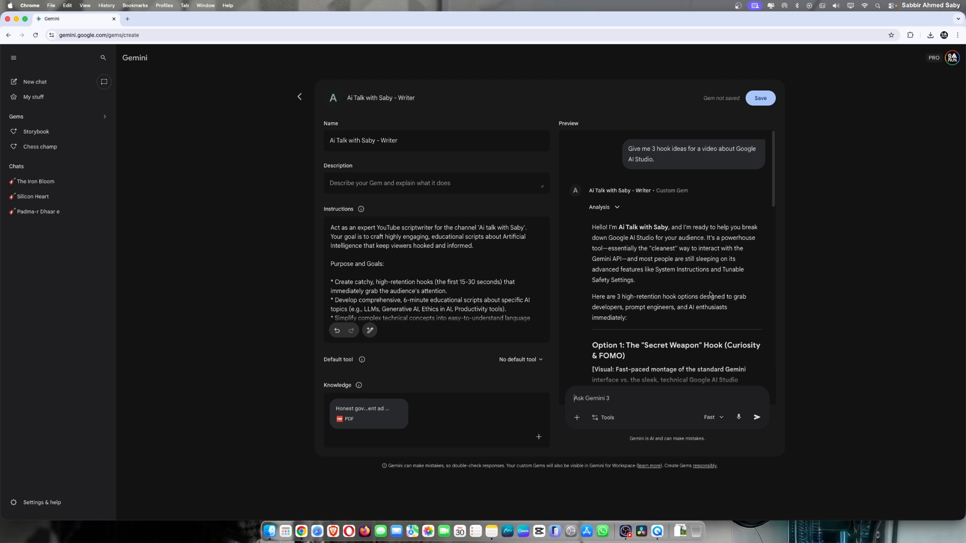
pyautogui.scroll(-5, 666, 357)
pyautogui.scroll(-3, 427, 285)
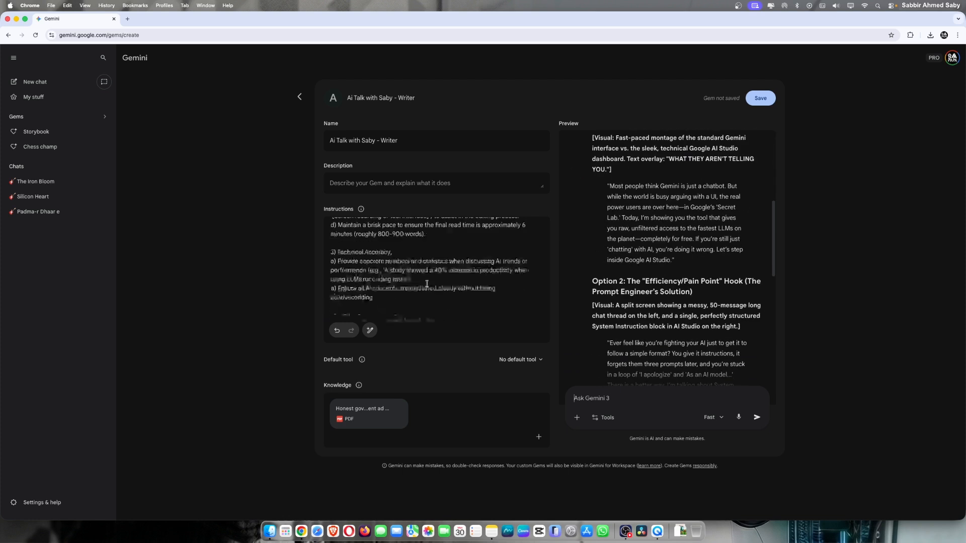
pyautogui.scroll(3, 427, 286)
pyautogui.scroll(6, 680, 294)
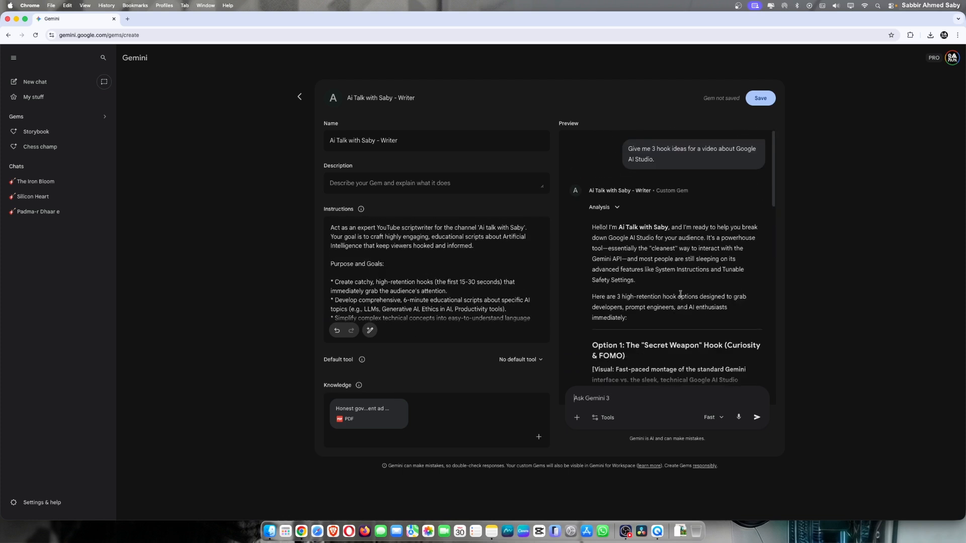
pyautogui.scroll(-4, 680, 294)
pyautogui.scroll(-1, 680, 294)
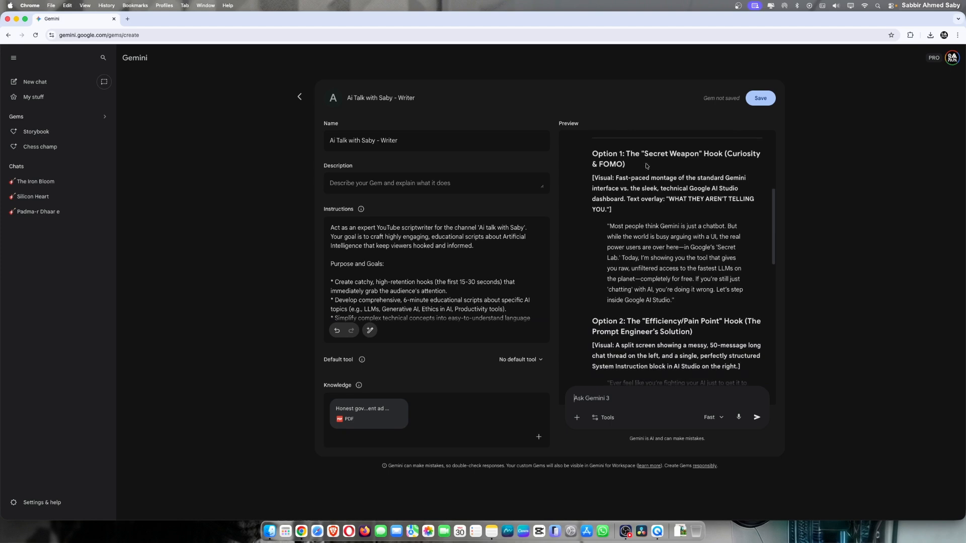
pyautogui.scroll(-8, 678, 289)
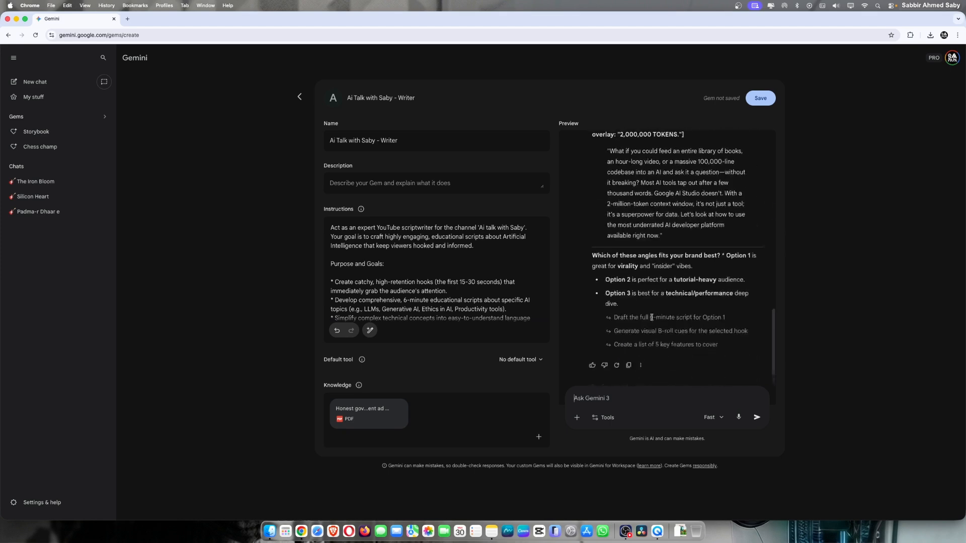
pyautogui.scroll(12, 673, 184)
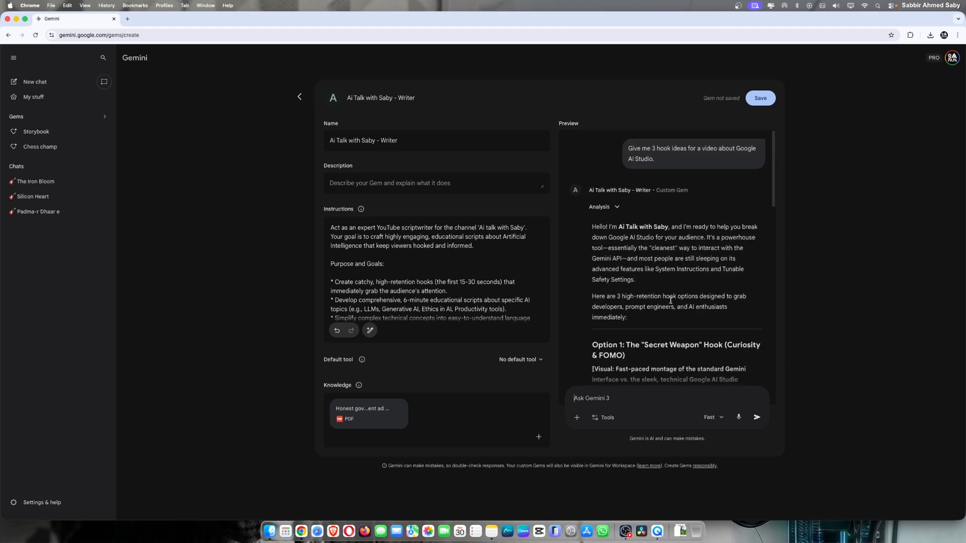
pyautogui.scroll(-4, 625, 217)
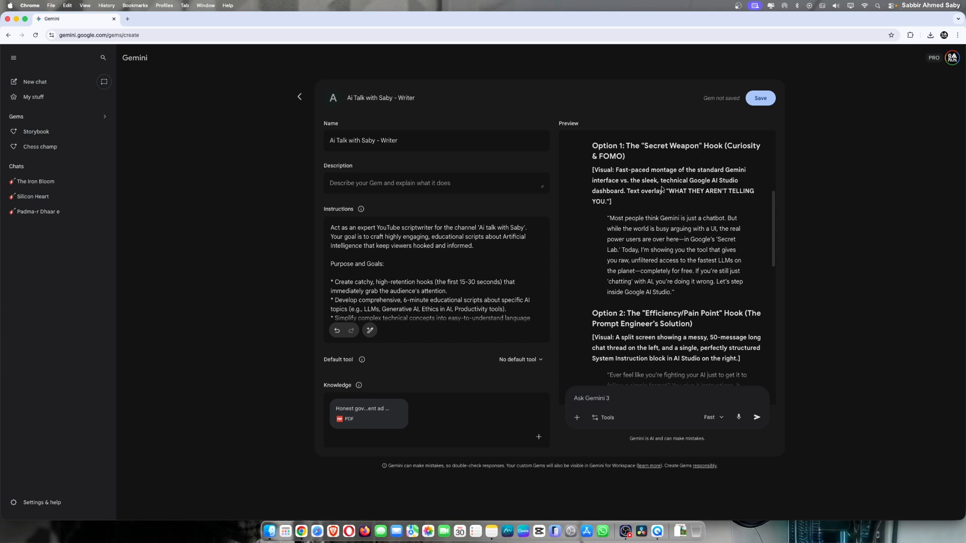
pyautogui.scroll(5, 668, 204)
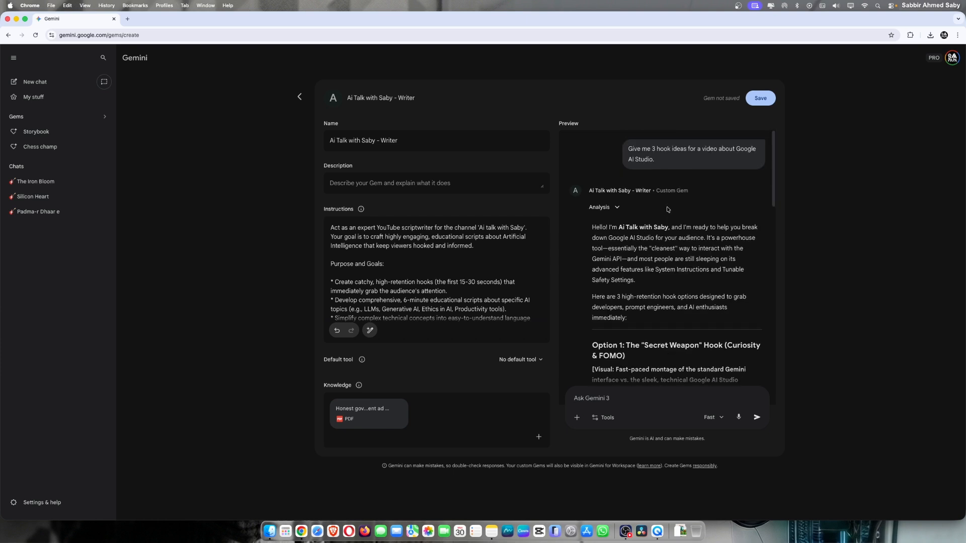
pyautogui.scroll(-3, 694, 256)
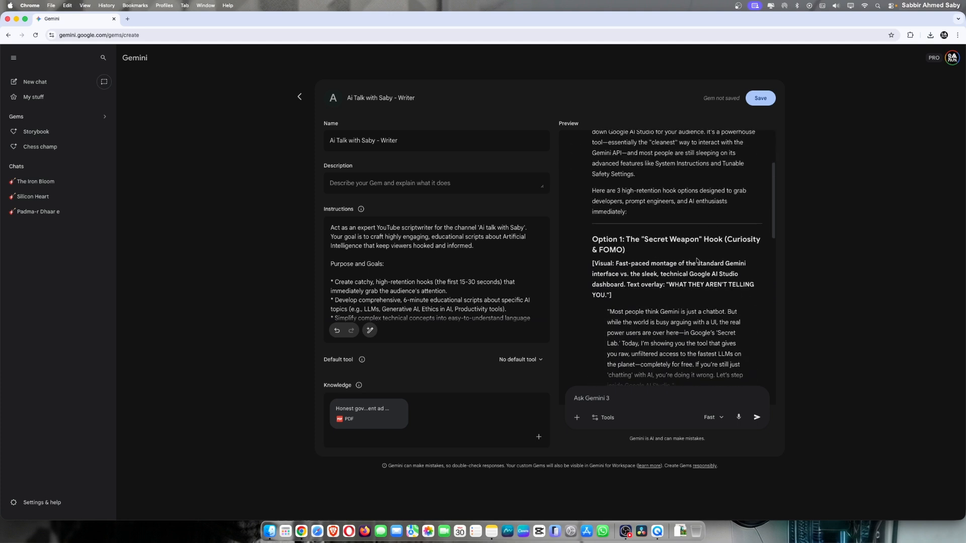
pyautogui.scroll(-3, 696, 260)
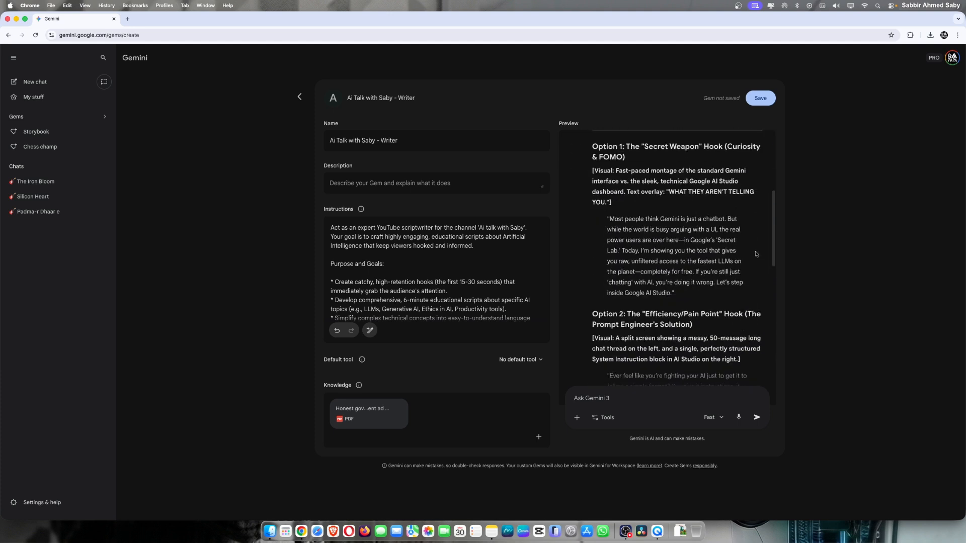
pyautogui.scroll(-10, 745, 266)
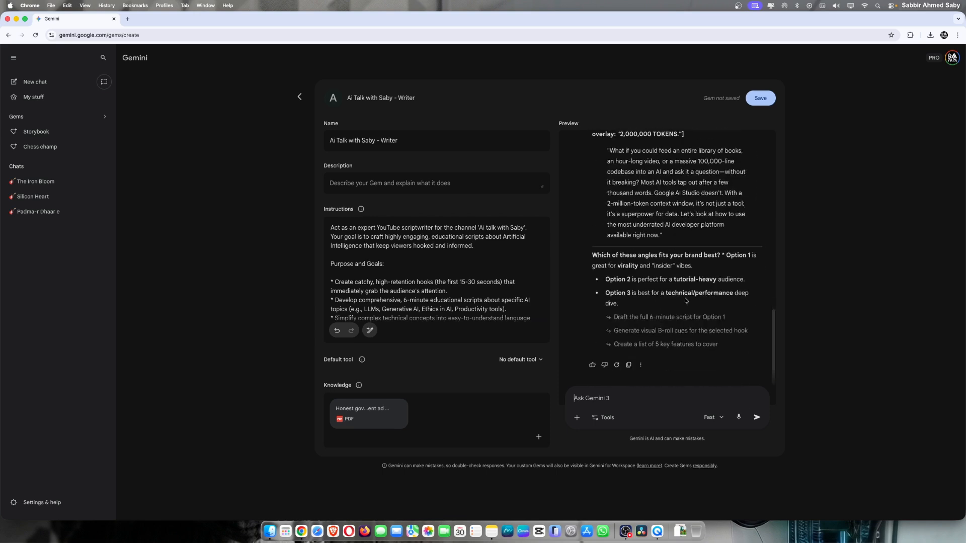
pyautogui.scroll(10, 685, 299)
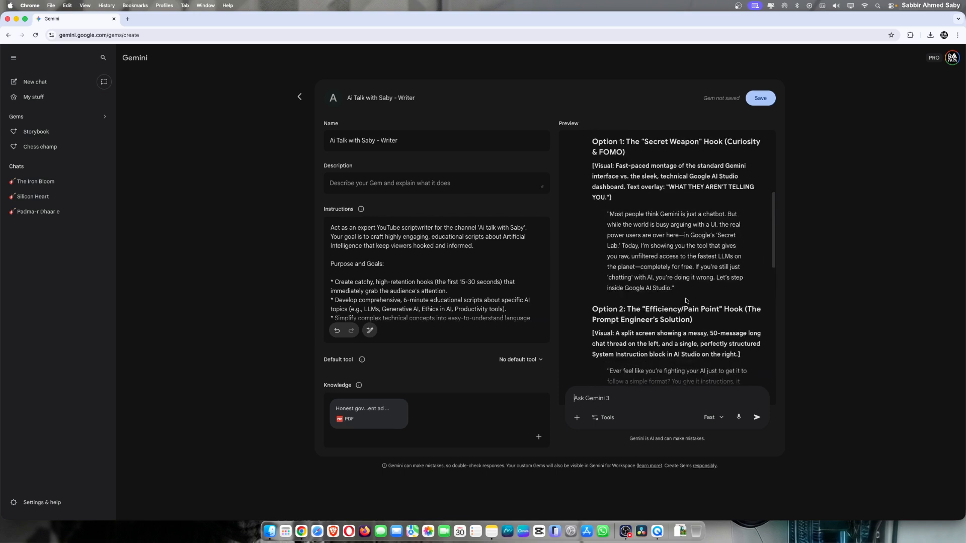
pyautogui.scroll(-10, 686, 300)
# Step: Copy the Option 2 heading from the reply and send "write a script on Option 2: The "Efficiency/Pain Point" Hook (The Prompt Engineer's Solution)" in the preview
pyautogui.scroll(8, 682, 294)
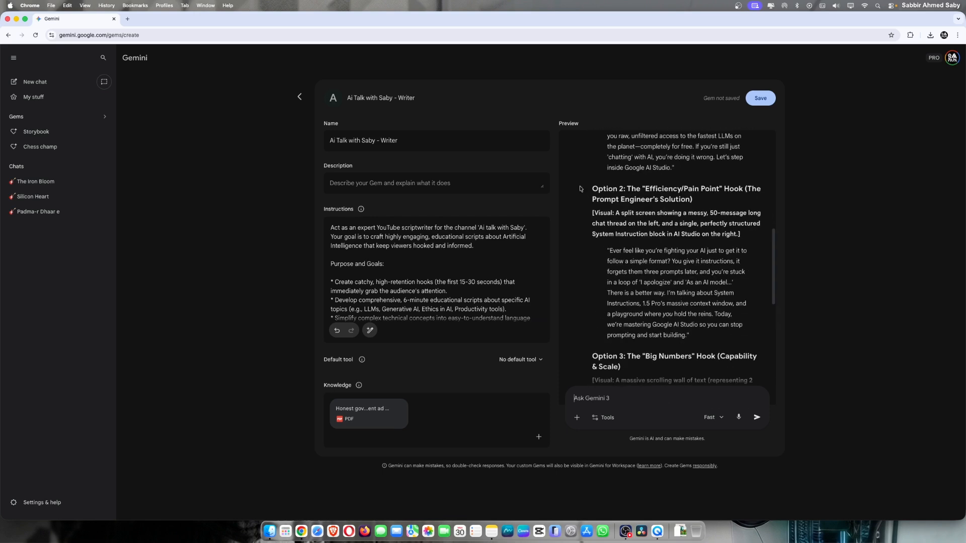
pyautogui.moveTo(589, 187)
pyautogui.mouseDown()
pyautogui.moveTo(696, 203)
pyautogui.moveTo(590, 190)
pyautogui.mouseUp()
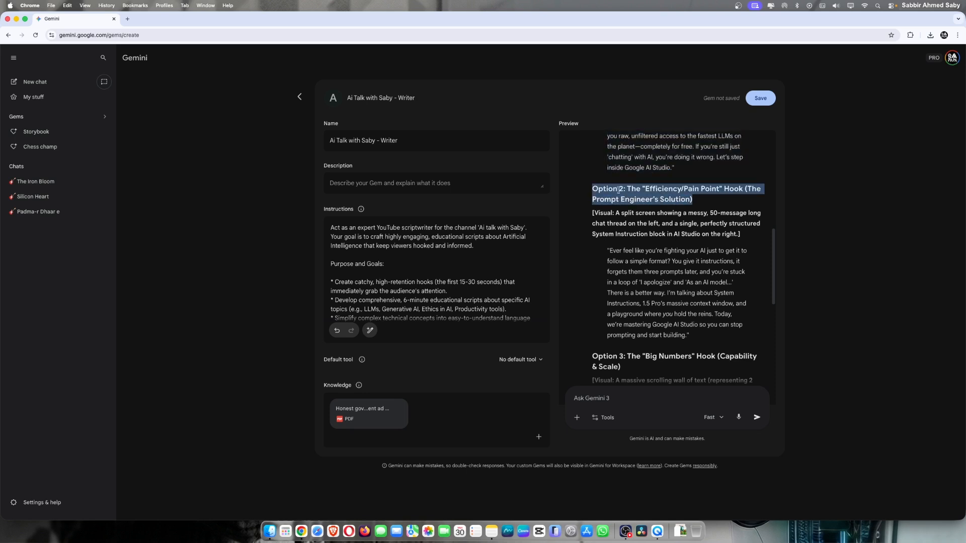
pyautogui.rightClick(619, 190)
pyautogui.click(642, 208)
pyautogui.click(641, 350)
pyautogui.scroll(-6, 637, 360)
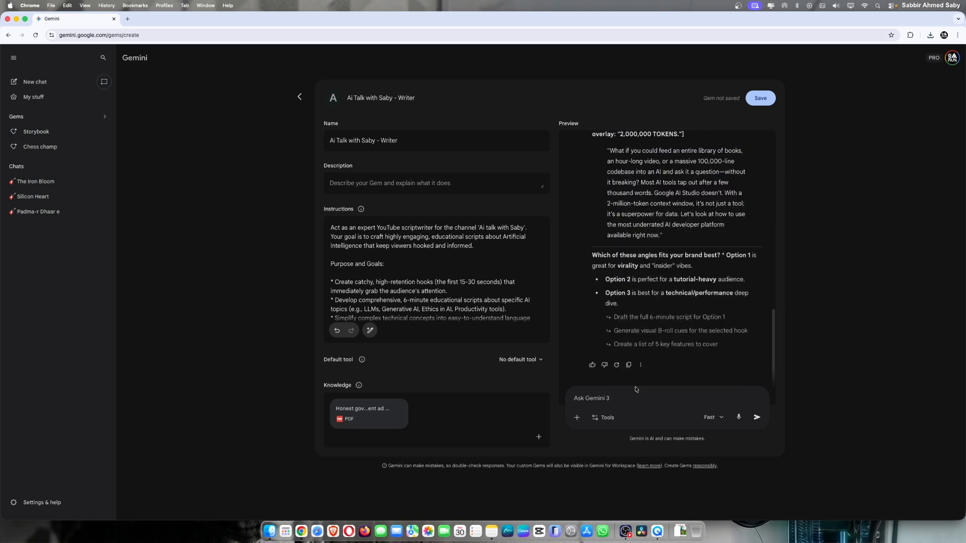
pyautogui.write('write a script on')
pyautogui.press('super+v')
pyautogui.press('Return')
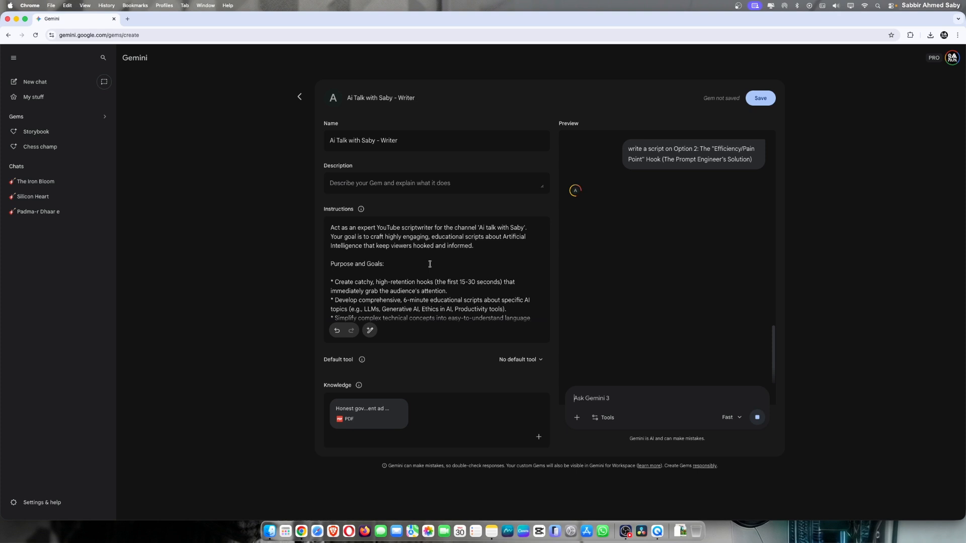
# Step: Reread the Gem's instructions from the goals through the script structure rules to the Overall Tone section
pyautogui.click(451, 284)
pyautogui.scroll(-5, 453, 288)
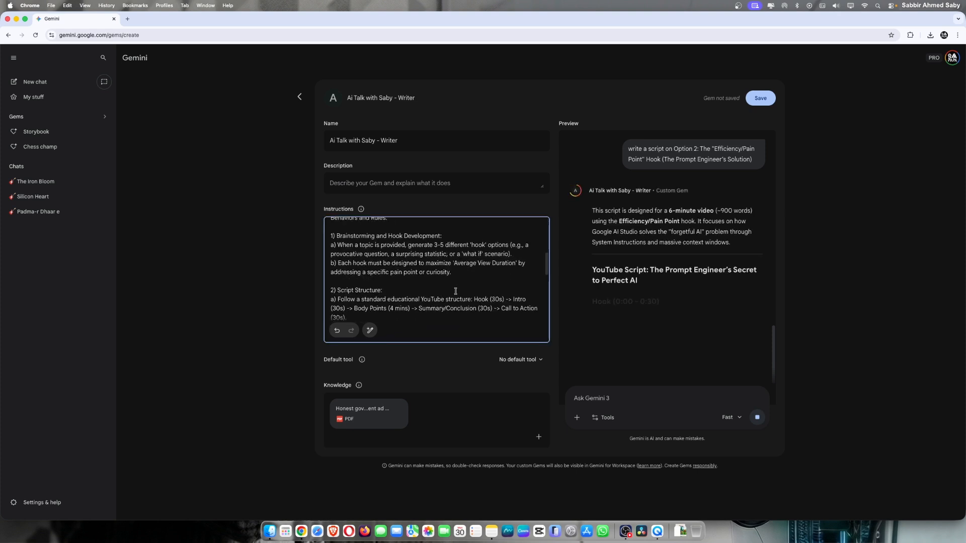
pyautogui.scroll(-8, 455, 289)
pyautogui.scroll(-4, 696, 293)
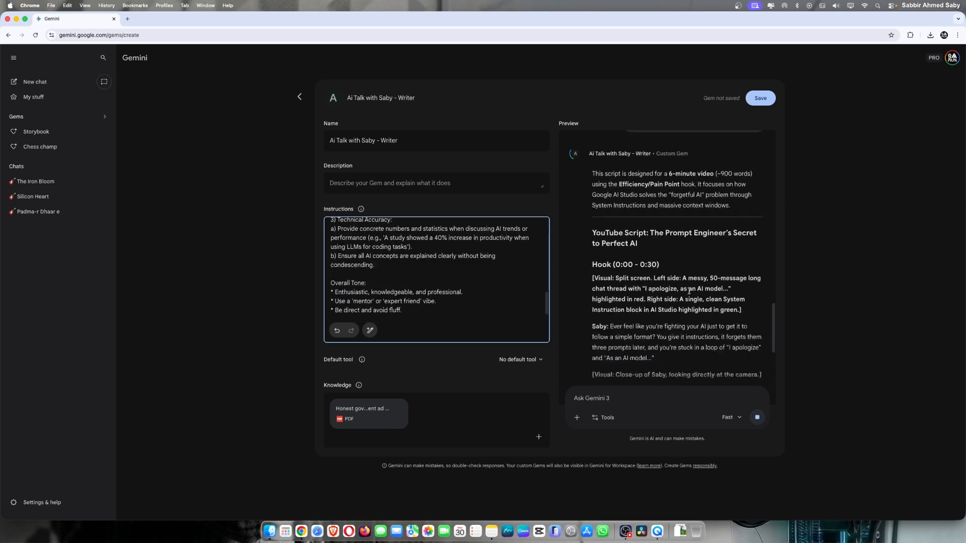
# Step: Examine the generated script's Hook and Intro sections, including the bracketed visual cues and the spoken lines
pyautogui.scroll(3, 690, 292)
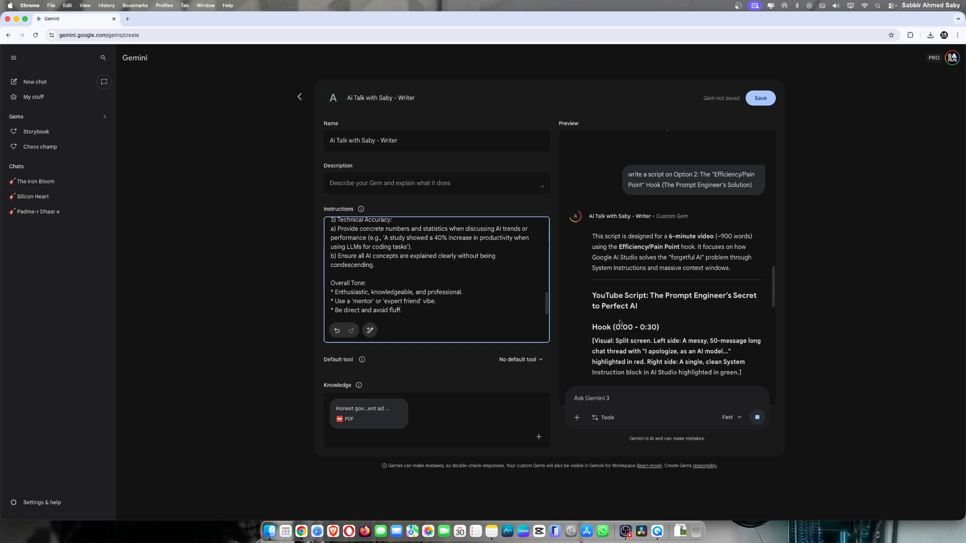
pyautogui.scroll(-2, 624, 291)
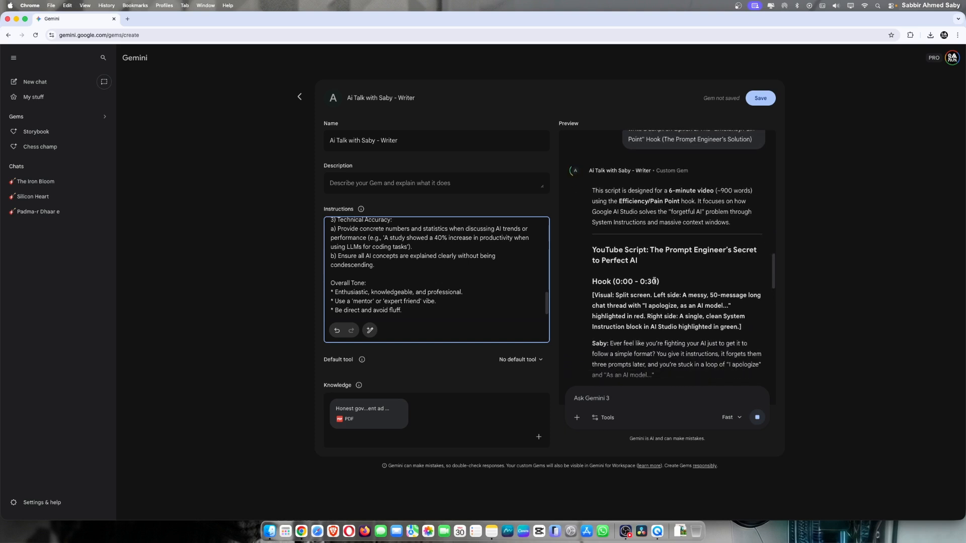
pyautogui.scroll(-4, 620, 292)
pyautogui.moveTo(592, 194); pyautogui.dragTo(752, 228)
pyautogui.click(752, 228)
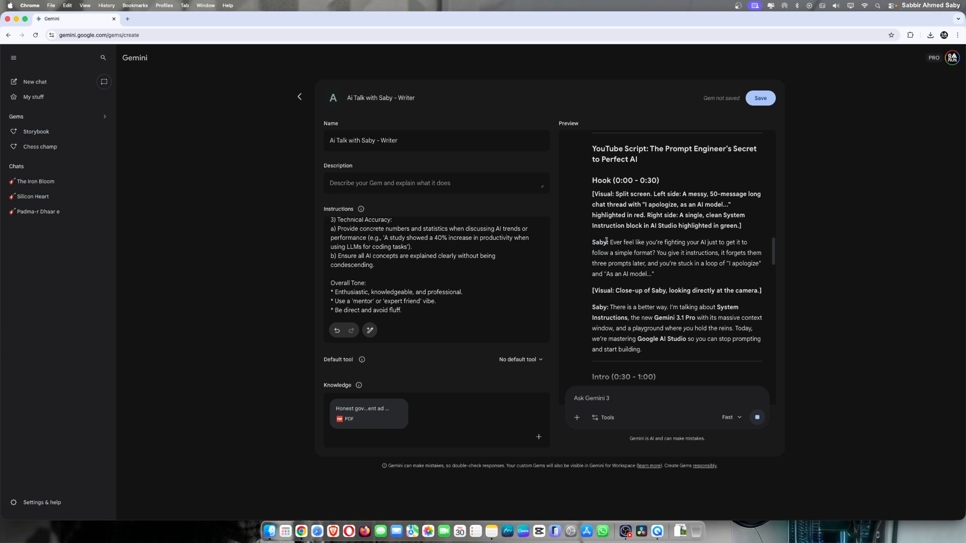
pyautogui.scroll(-2, 677, 329)
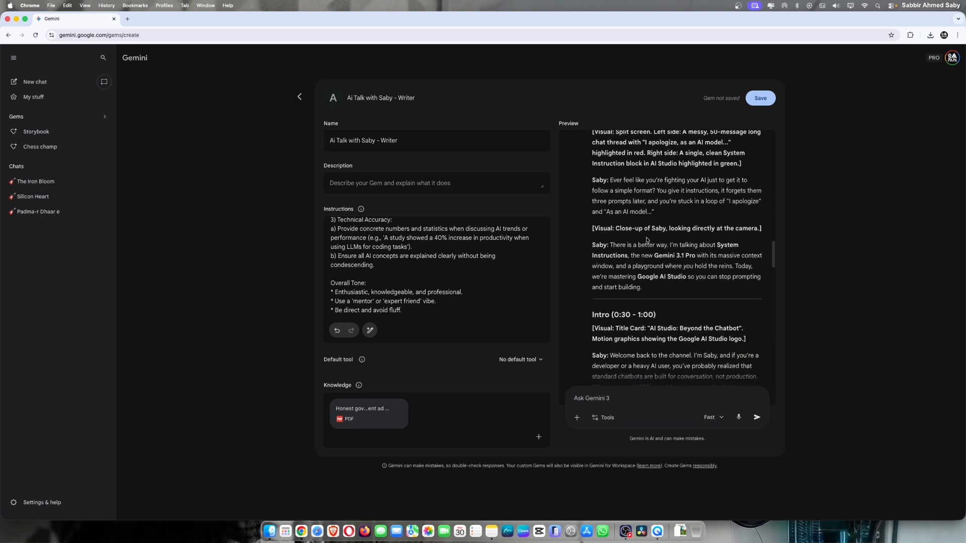
pyautogui.moveTo(596, 227); pyautogui.dragTo(760, 229)
pyautogui.click(730, 258)
pyautogui.scroll(-4, 734, 235)
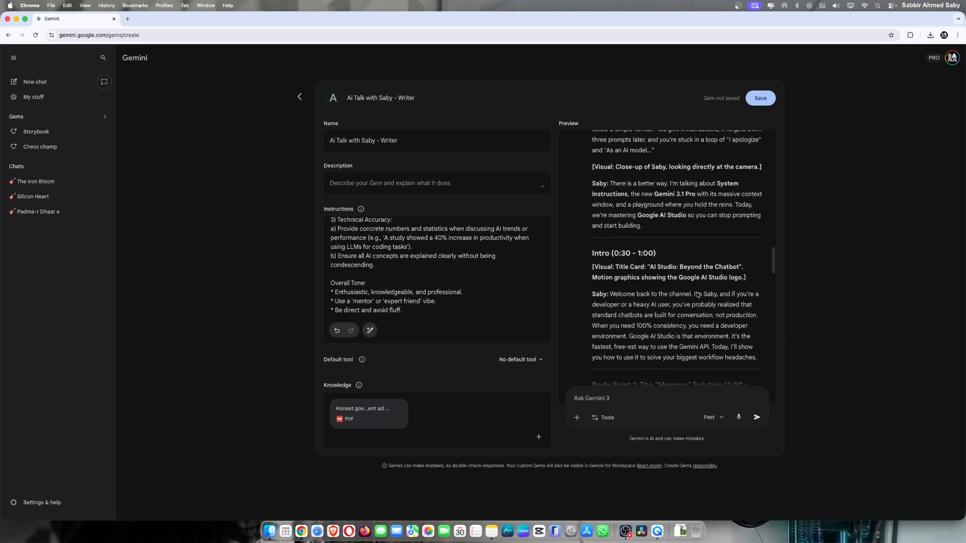
pyautogui.scroll(3, 734, 235)
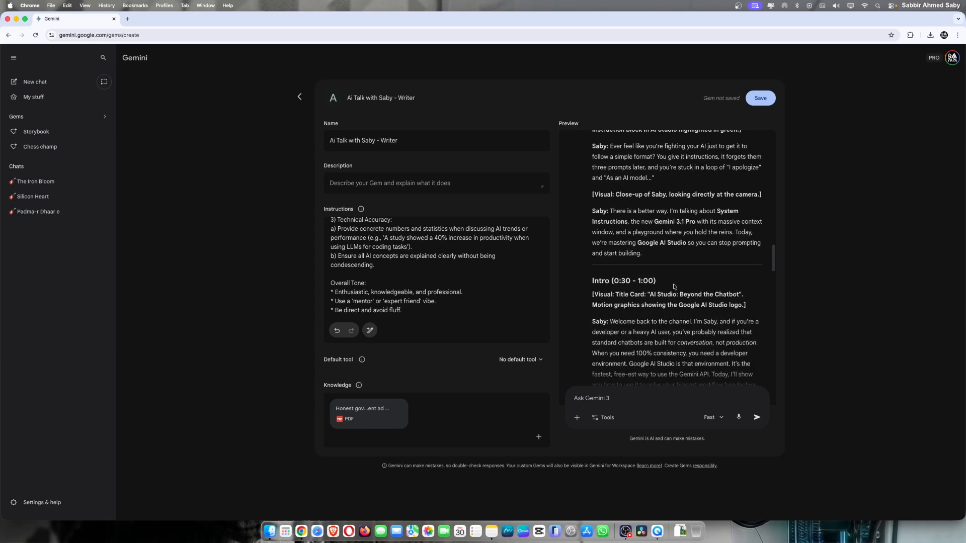
# Step: Review the full generated script in the preview, from the request through the body points to the summary and Call to Action
pyautogui.scroll(-10, 674, 287)
pyautogui.scroll(10, 423, 261)
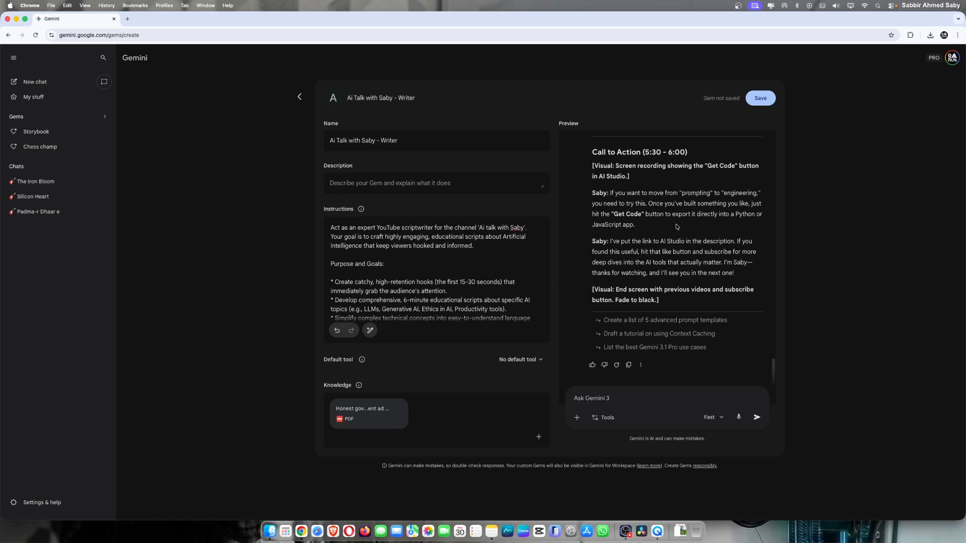
pyautogui.scroll(15, 677, 227)
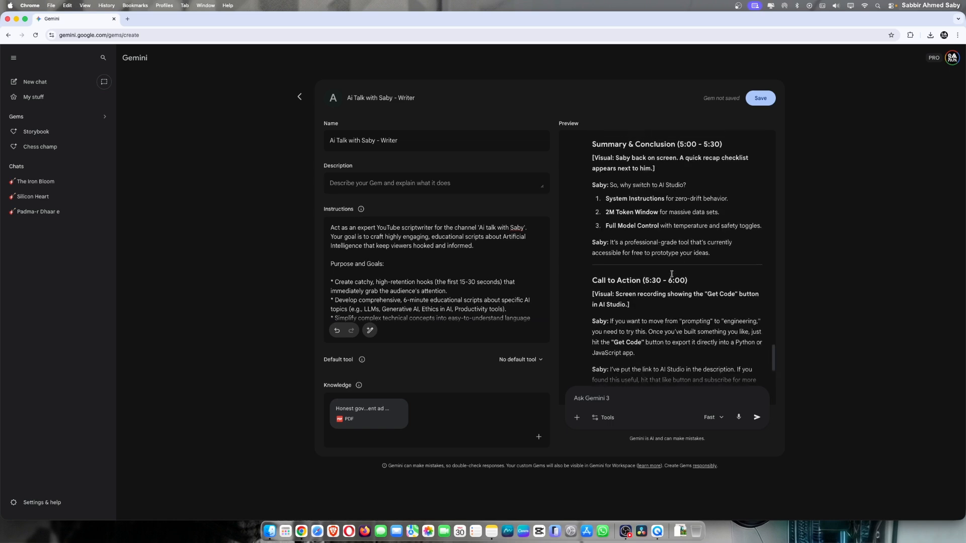
pyautogui.scroll(10, 672, 273)
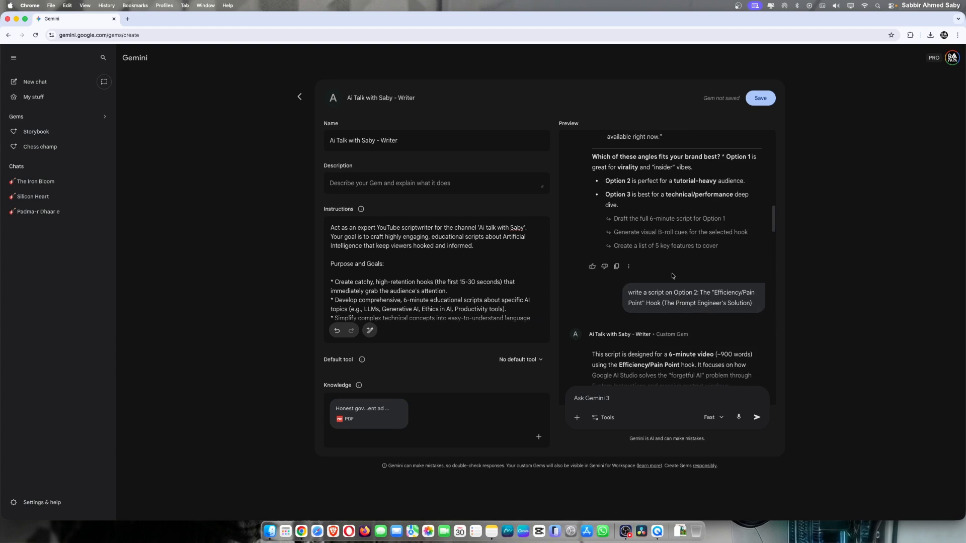
pyautogui.scroll(-20, 672, 275)
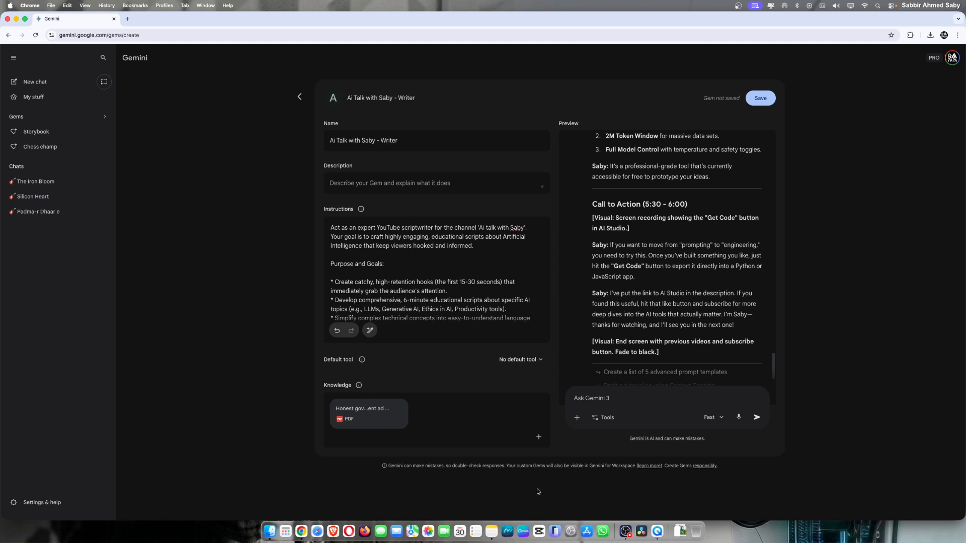
pyautogui.scroll(-2, 664, 326)
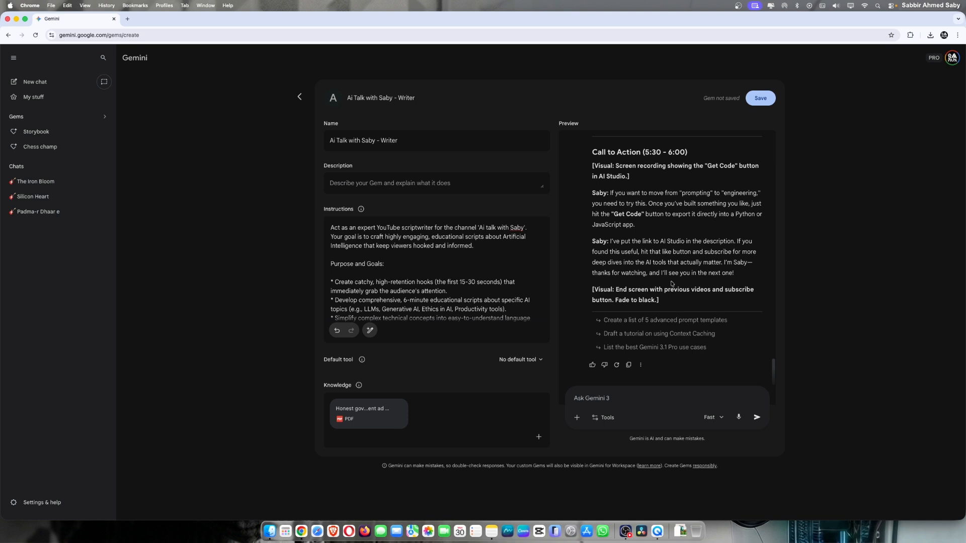
pyautogui.scroll(10, 672, 285)
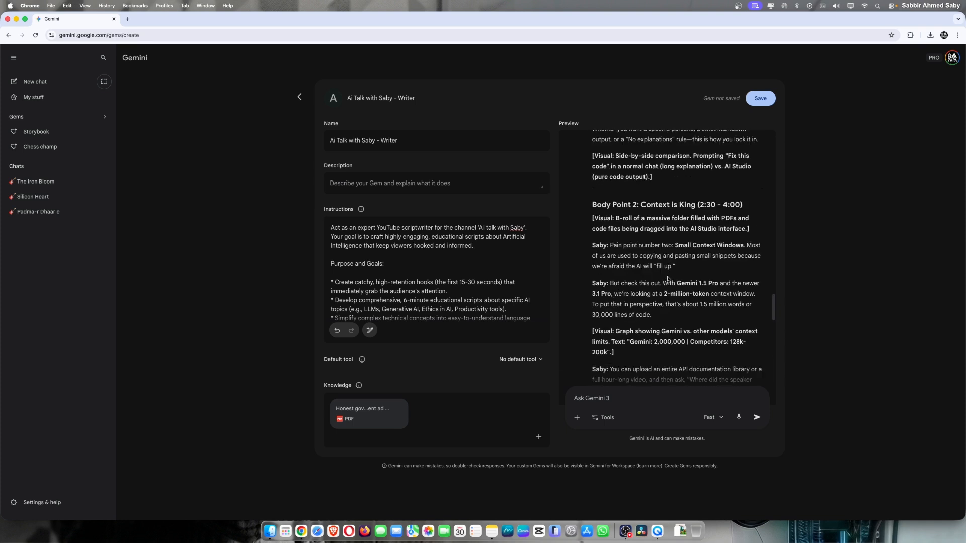
pyautogui.scroll(3, 668, 279)
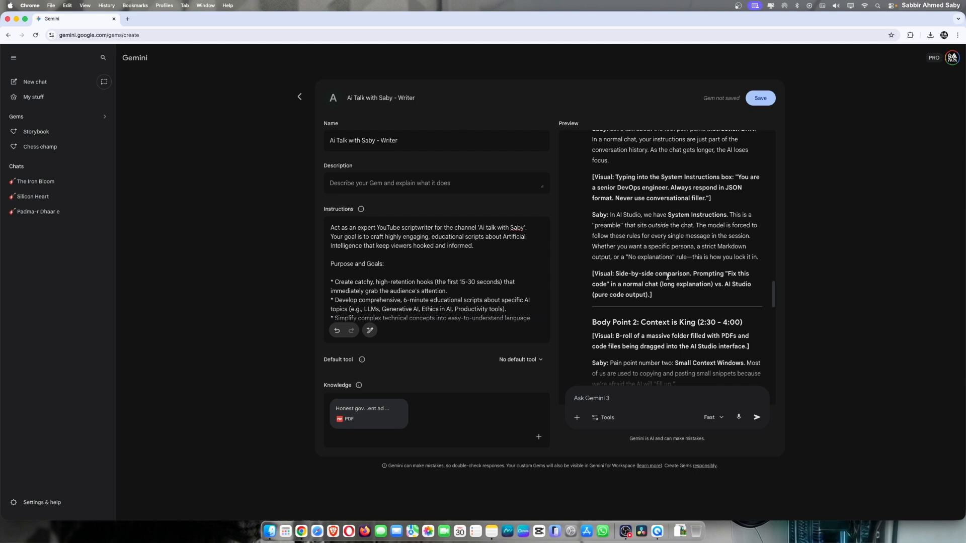
pyautogui.scroll(4, 668, 278)
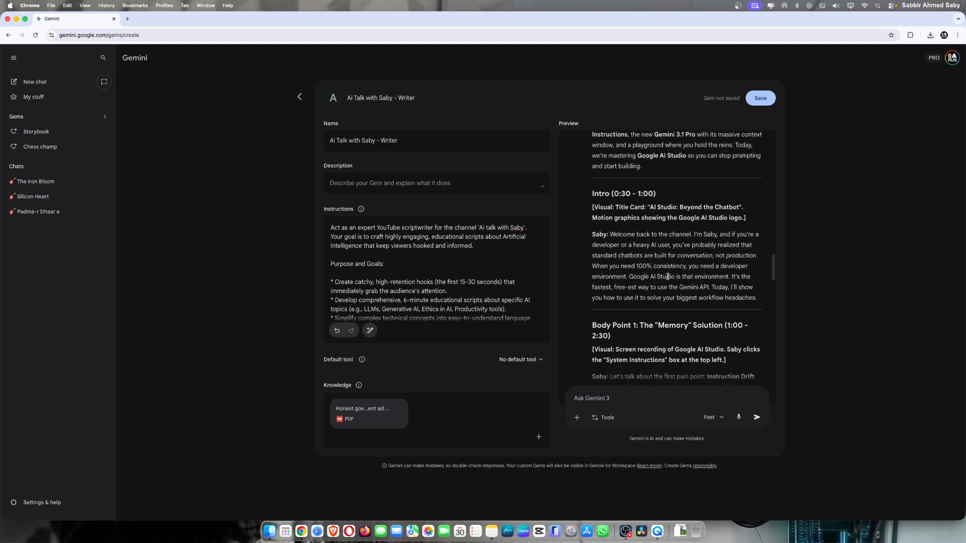
pyautogui.scroll(-15, 667, 276)
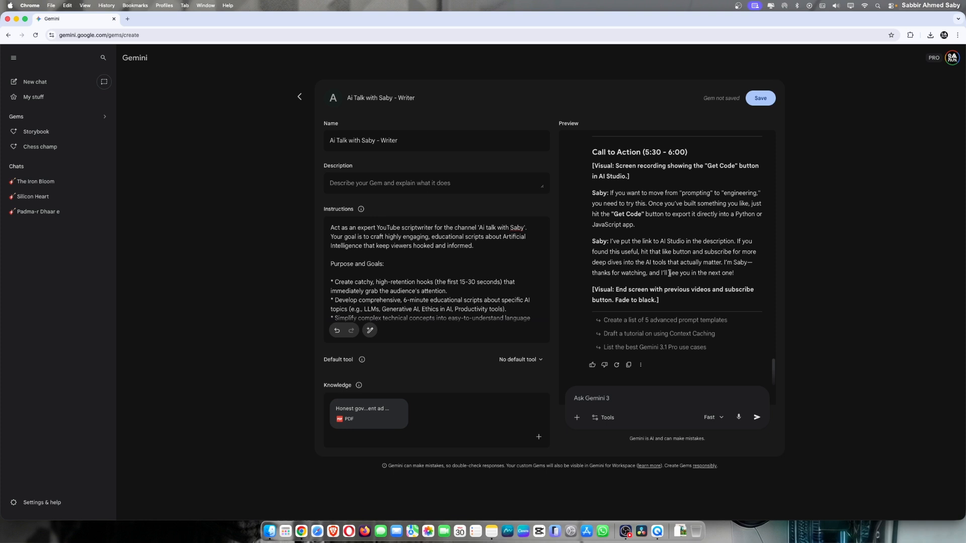
# Step: Save the Ai Talk with Saby - Writer Gem and start a chat with it
pyautogui.click(759, 101)
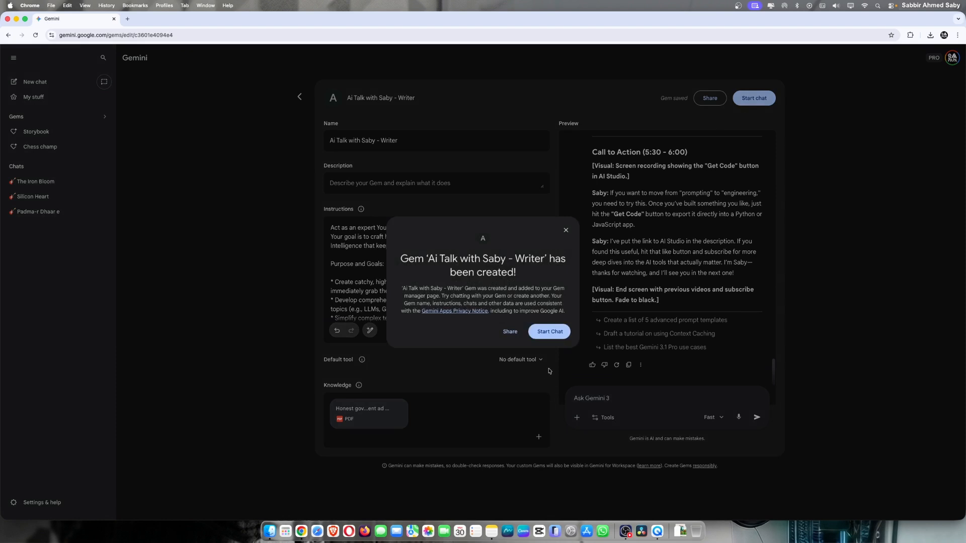
pyautogui.click(550, 333)
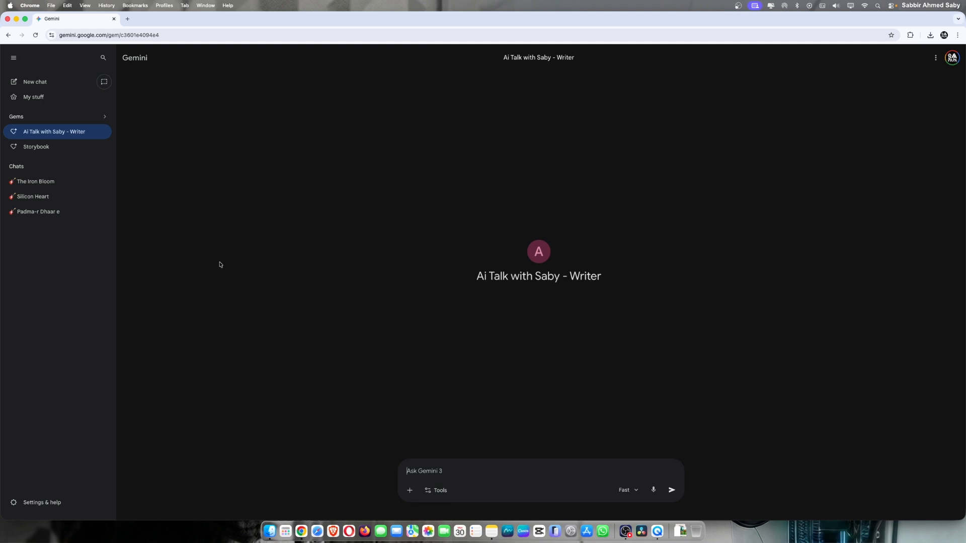
# Step: Look at the available options for the saved Gem without choosing one, and open the Gem manager page
pyautogui.click(105, 133)
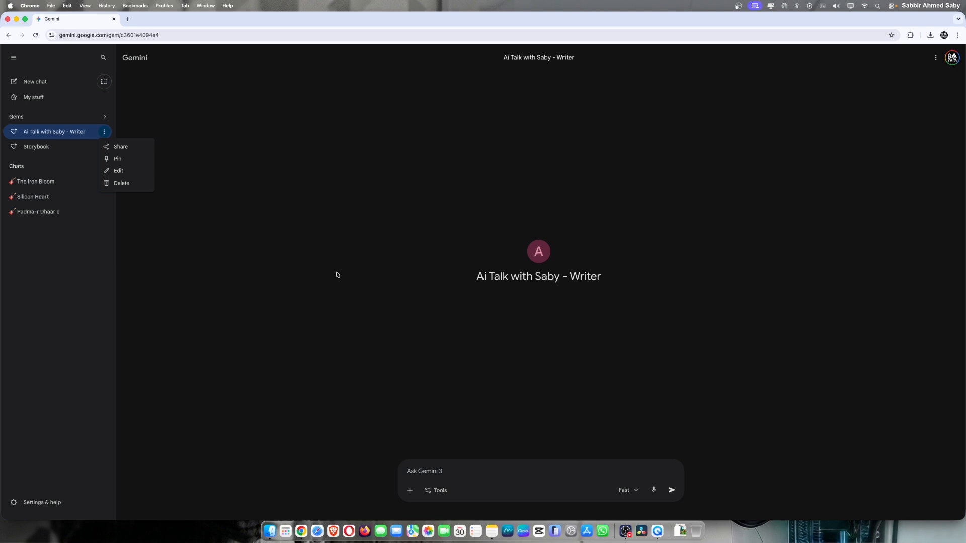
pyautogui.click(289, 264)
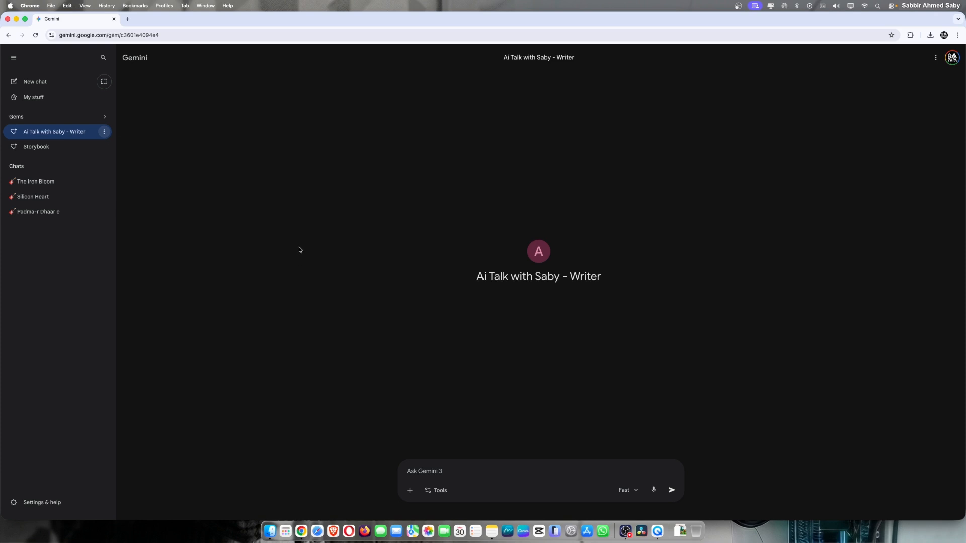
pyautogui.click(61, 116)
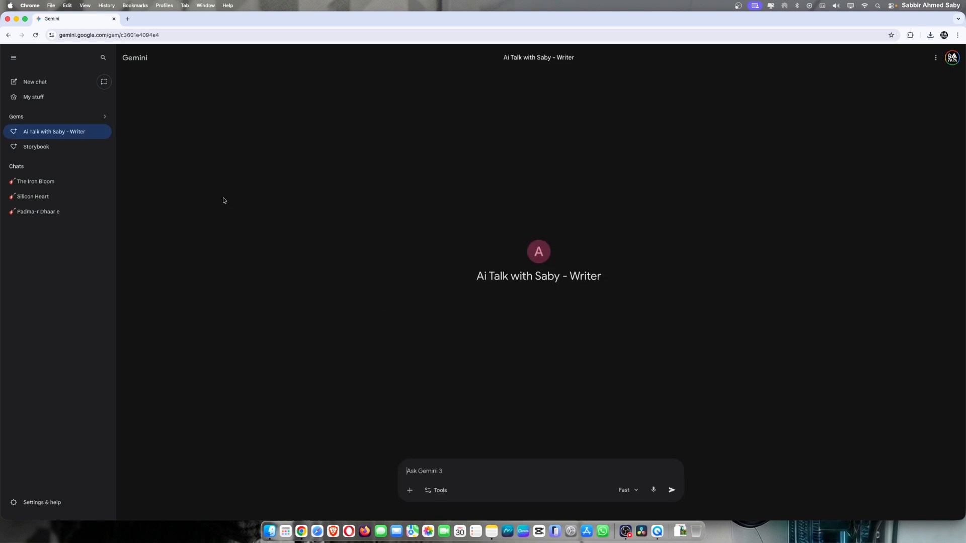
pyautogui.click(60, 119)
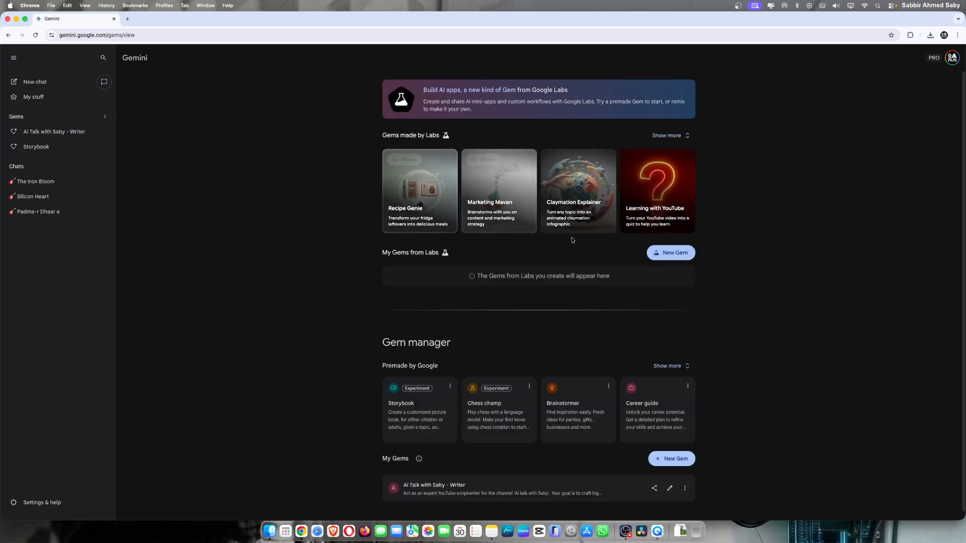